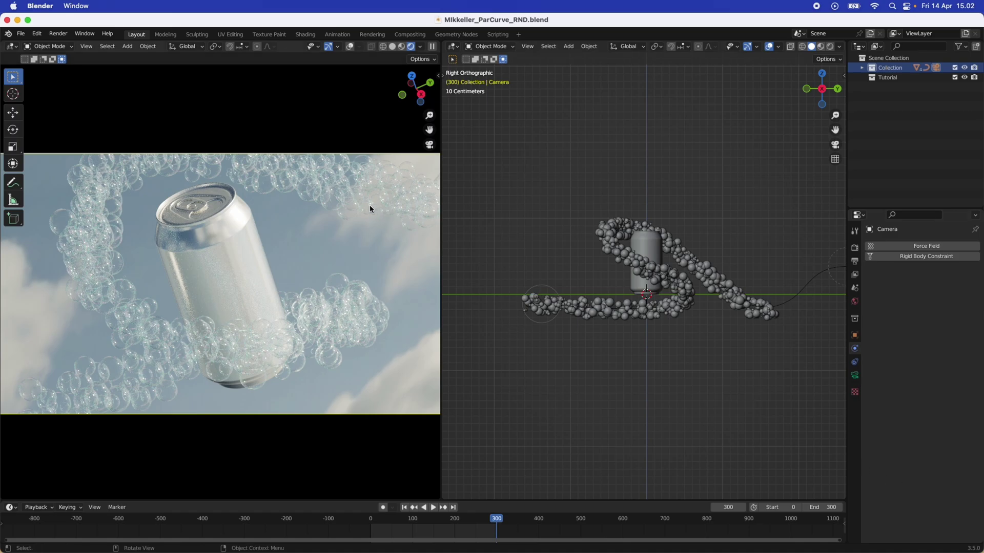
Step: Join the two 3D viewports into one large viewport that keeps the right orthographic view of the can
right_click(293, 53)
left_click(255, 160)
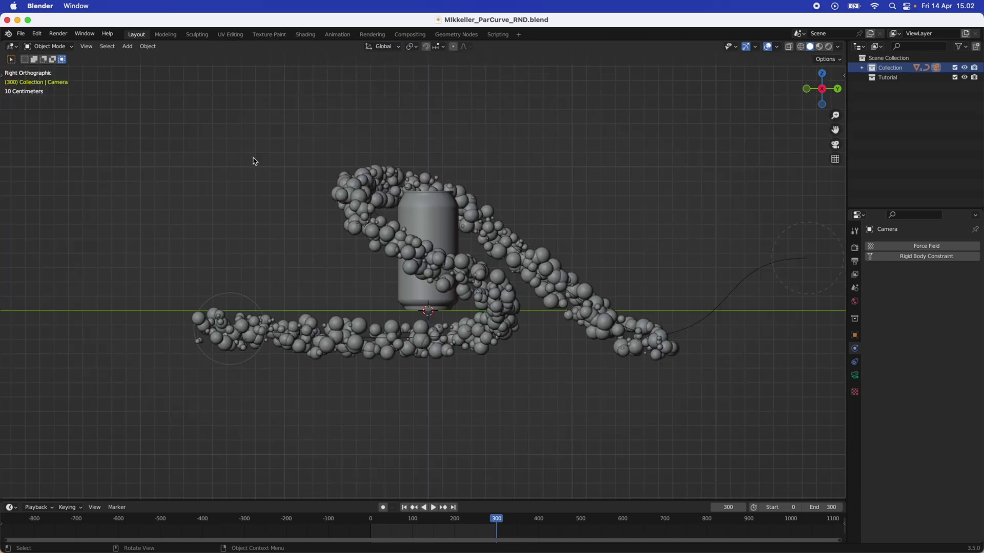
scroll(543, 373, "down", 3)
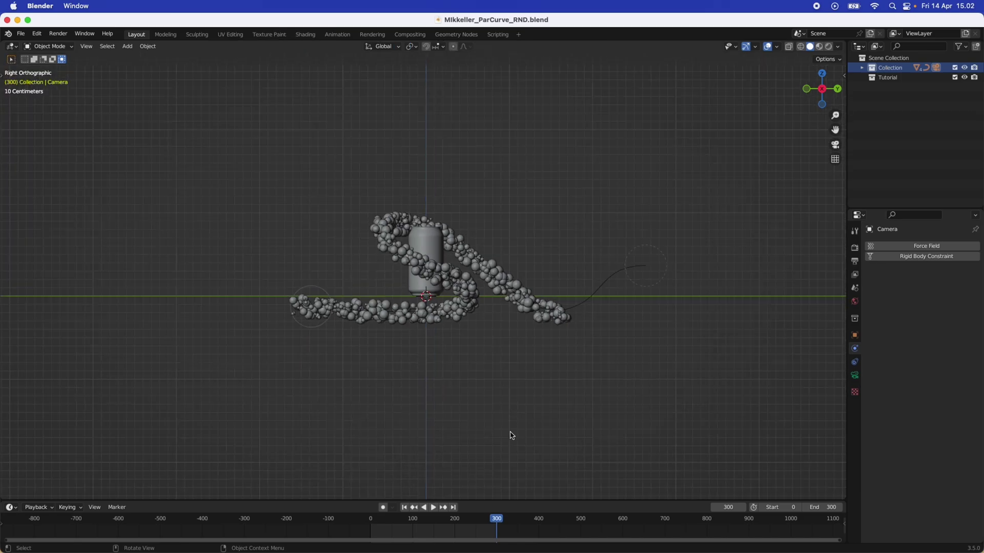
scroll(454, 389, "up", 1)
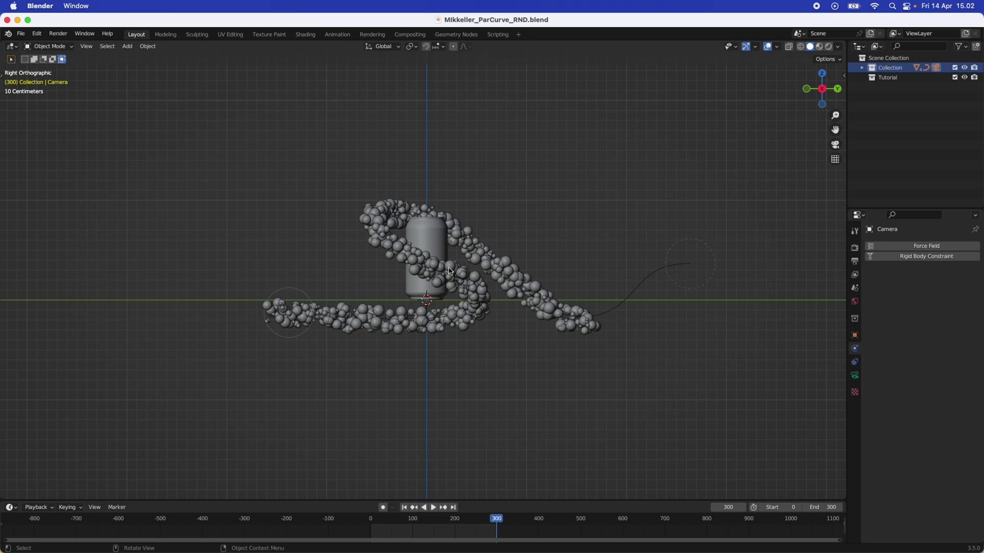
Step: Play the finished bubble animation, examine how the particles follow the curve around the can, and return to the first frame
left_click(434, 507)
middle_click_drag(393, 391, 447, 378)
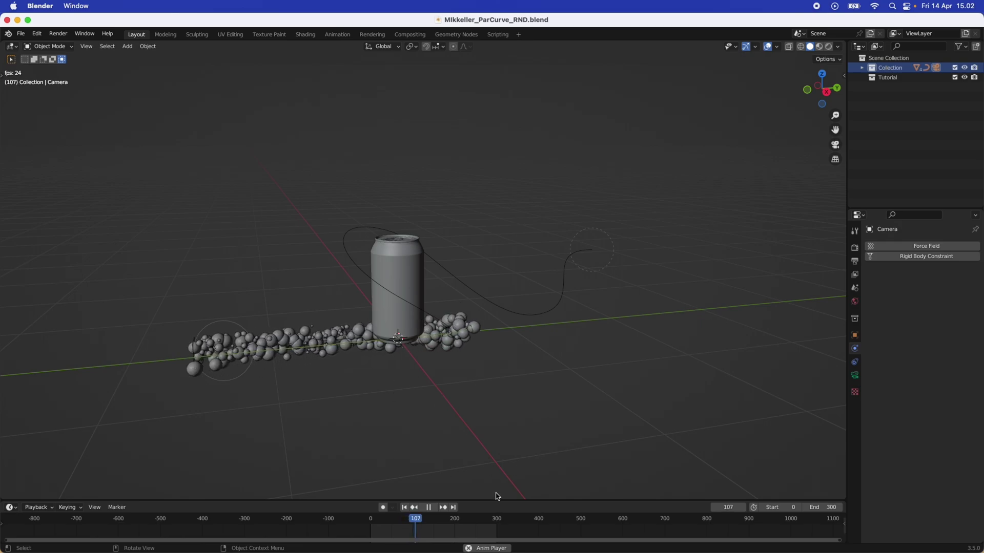
key("space")
middle_click_drag(401, 402, 356, 292)
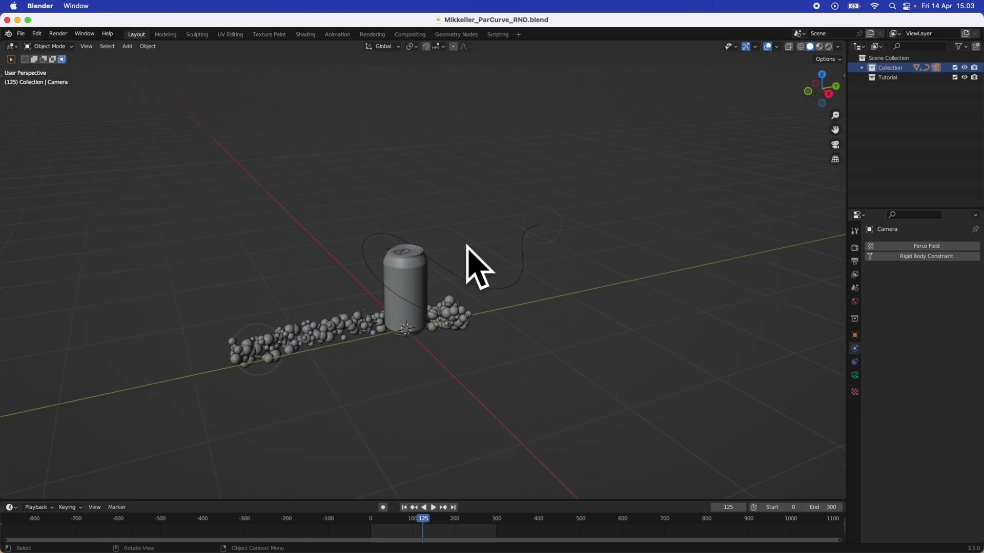
left_click(404, 507)
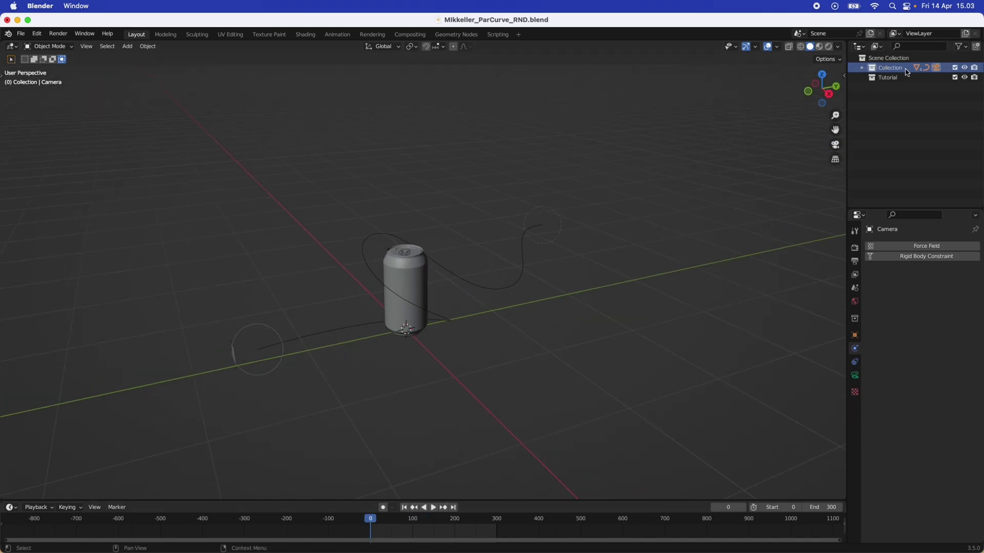
Step: Exclude the existing Collection from the view layer and add a 2 m mesh plane at the world origin
left_click(956, 68)
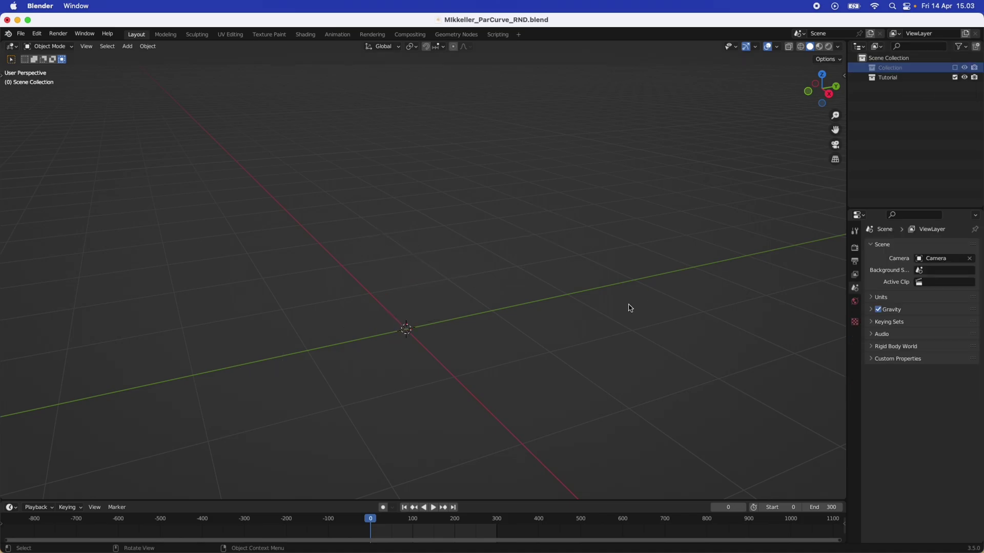
middle_click_drag(630, 308, 487, 337)
key("shift+a")
mouse_move(435, 338)
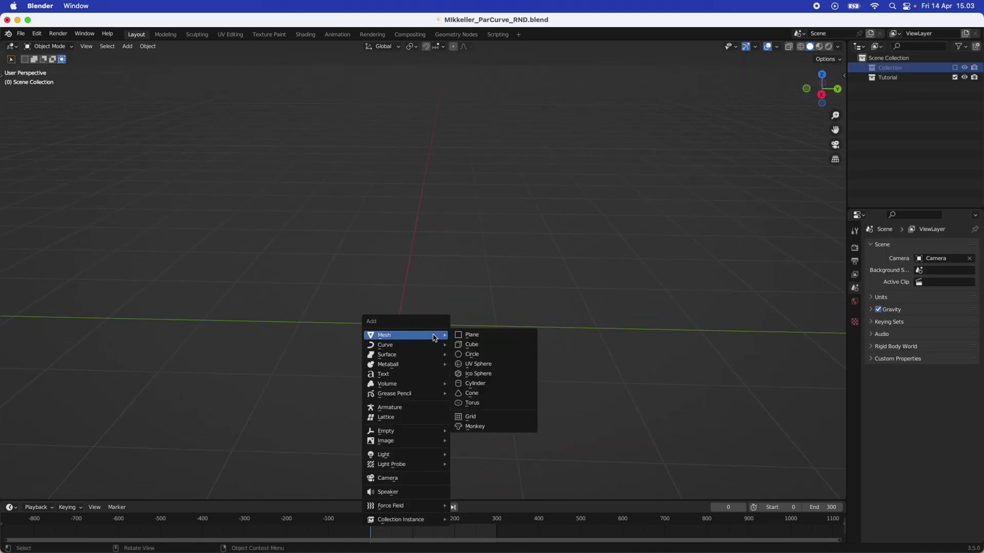
left_click(496, 336)
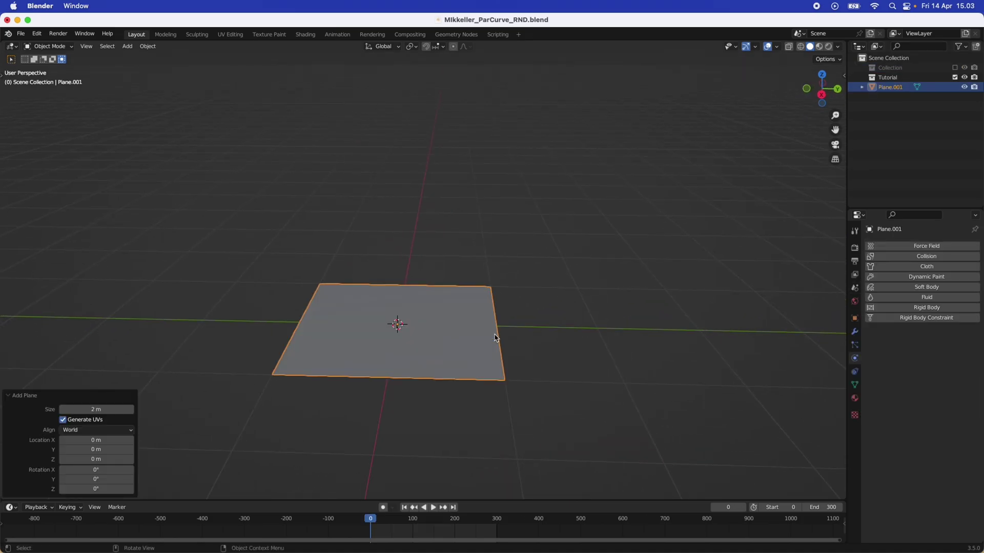
Step: Add a new emitter particle system to the plane
scroll(520, 381, "down", 4)
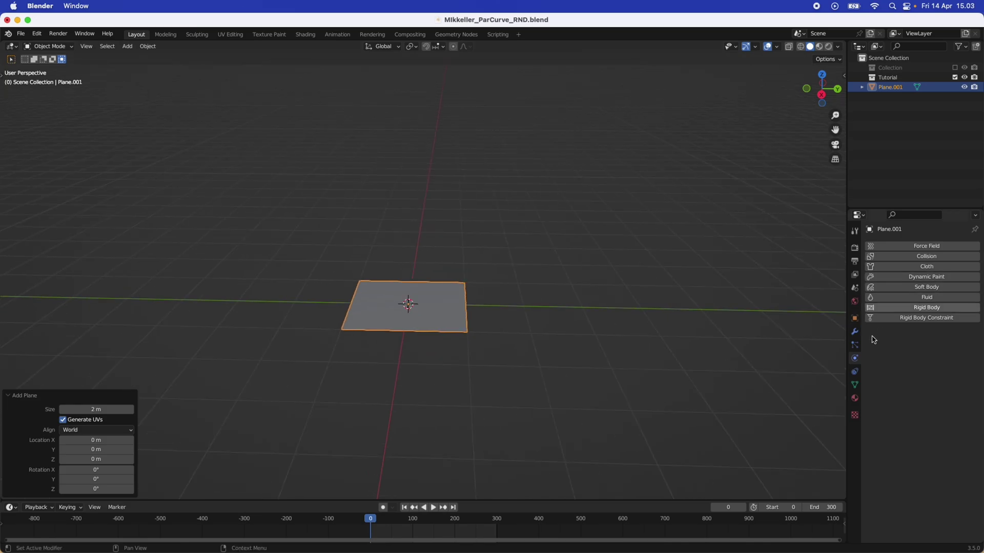
left_click(855, 346)
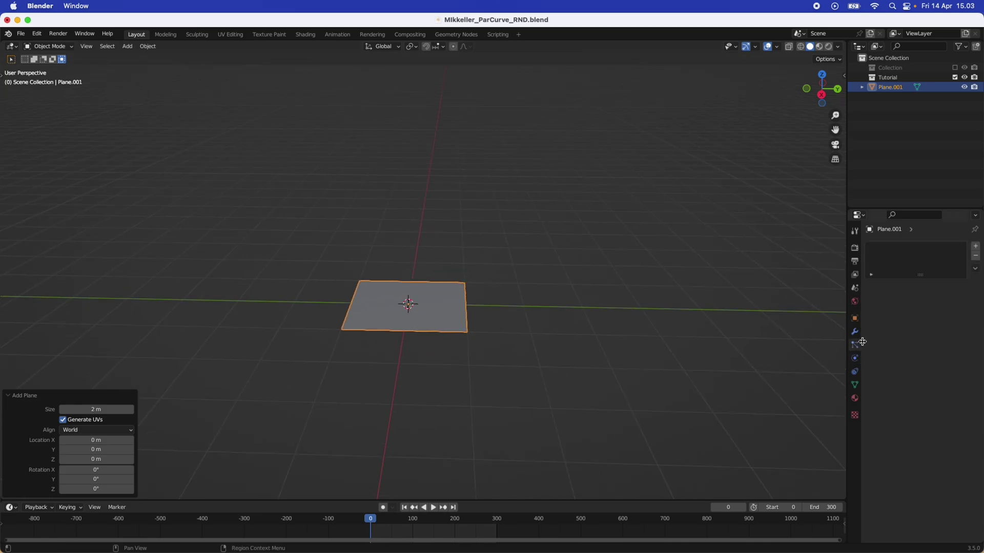
left_click(976, 248)
Step: Play the animation to examine how the particles leave the plane, and return to the first frame
left_click(433, 508)
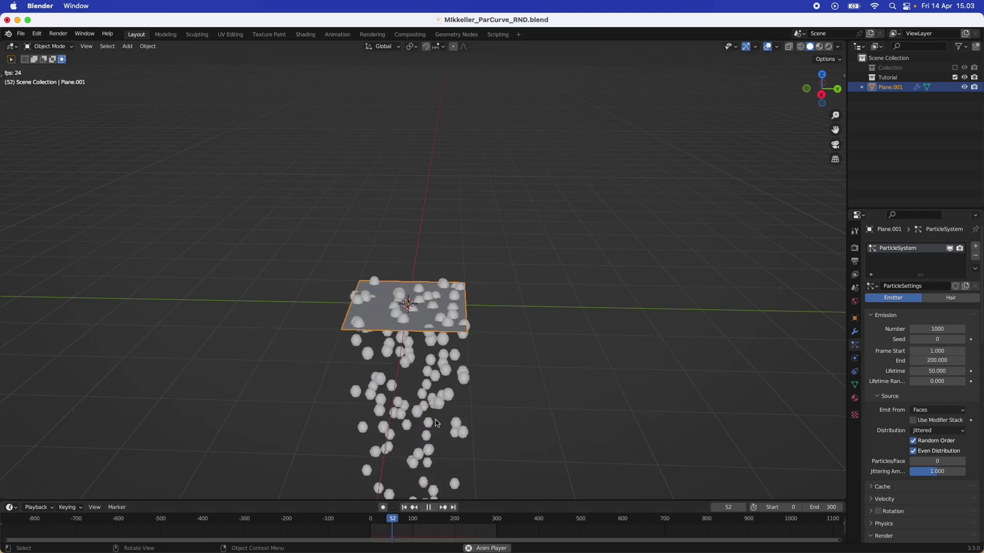
middle_click_drag(438, 424, 378, 337)
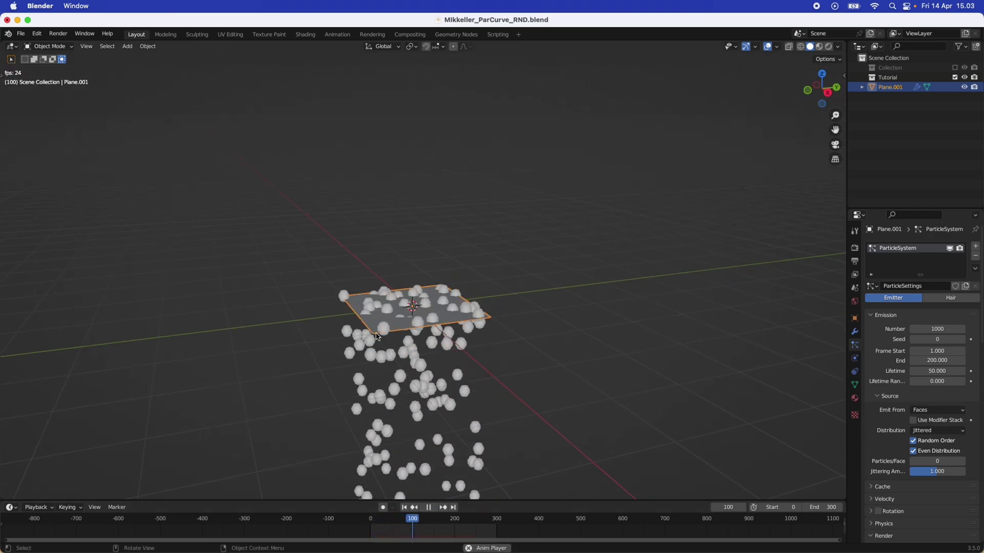
left_click(434, 512)
left_click(404, 507)
Step: Rotate the plane 90° about the X axis so that it stands upright
middle_click_drag(448, 358, 419, 364)
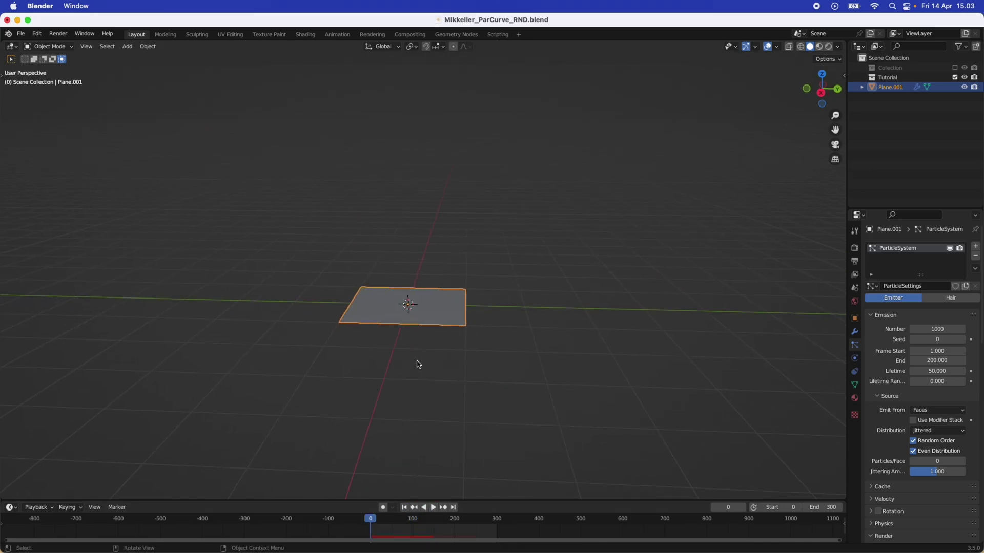
key("r")
key("x")
key("9")
key("0")
key("Return")
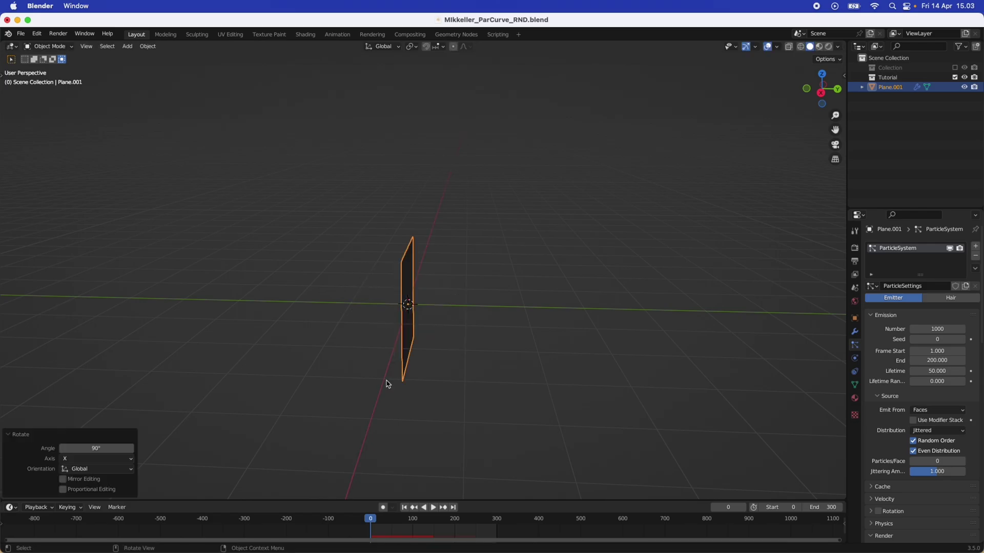
Step: Preview the emission from the upright plane, inspect its direction in a side orthographic view, and rewind to the first frame
left_click(432, 509)
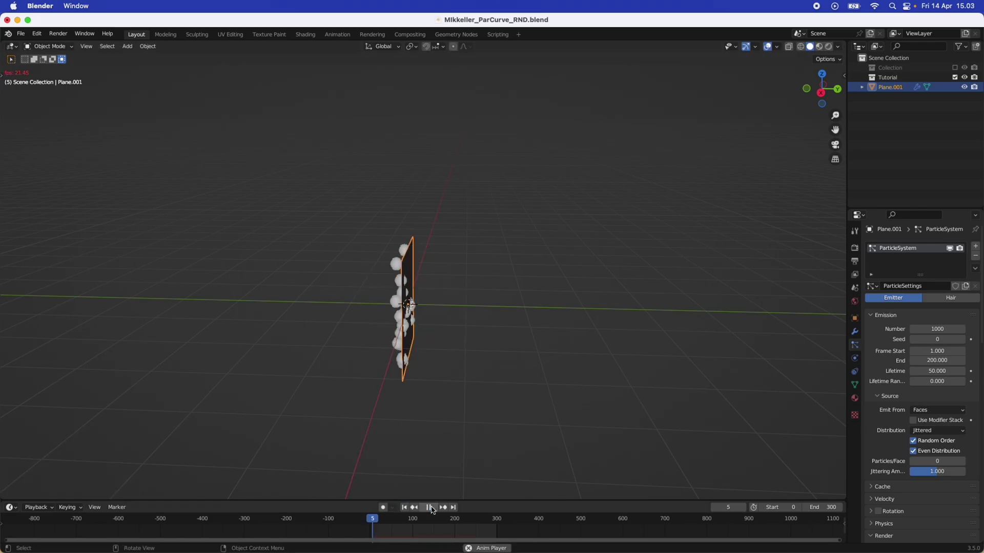
key("space")
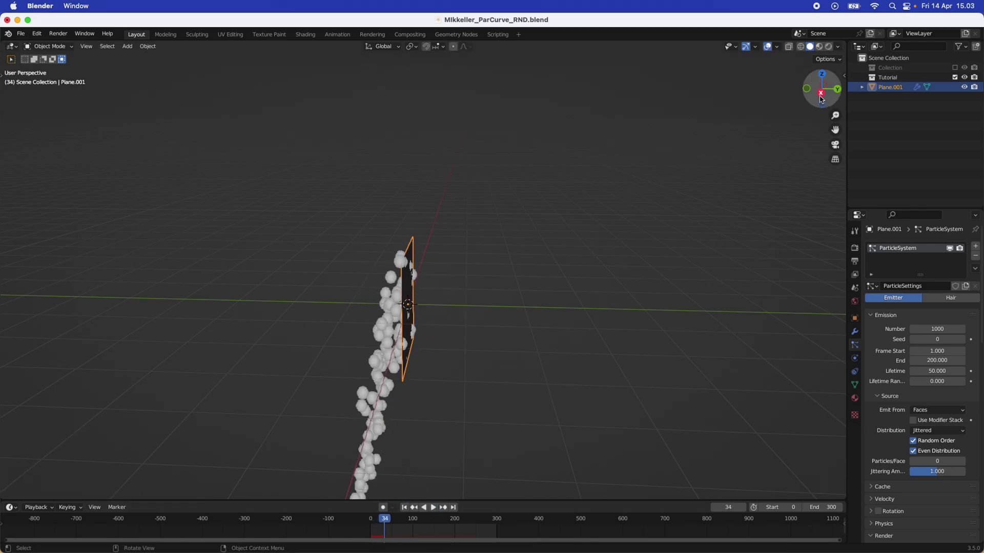
left_click(821, 97)
left_click(821, 93)
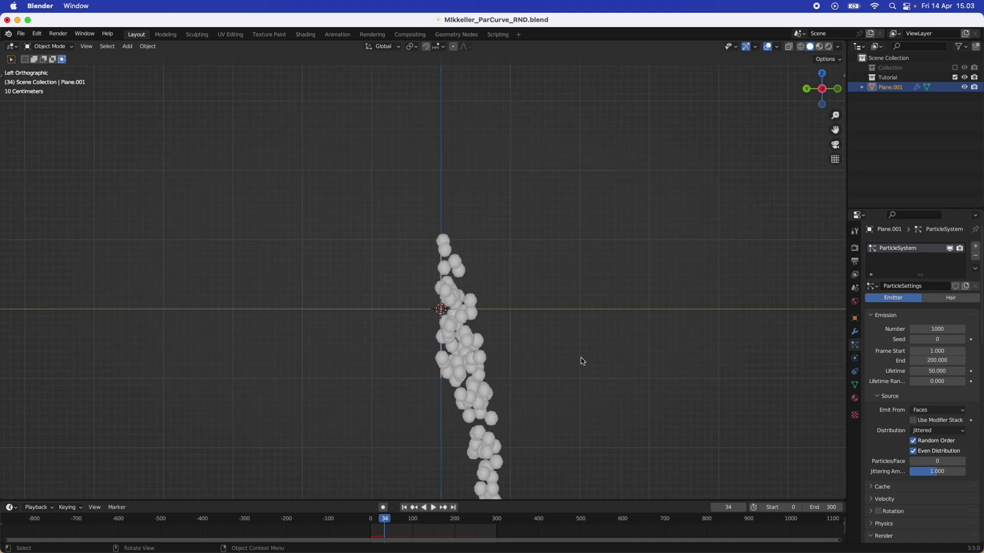
middle_click_drag(582, 362, 497, 300, "shift")
left_click(404, 508)
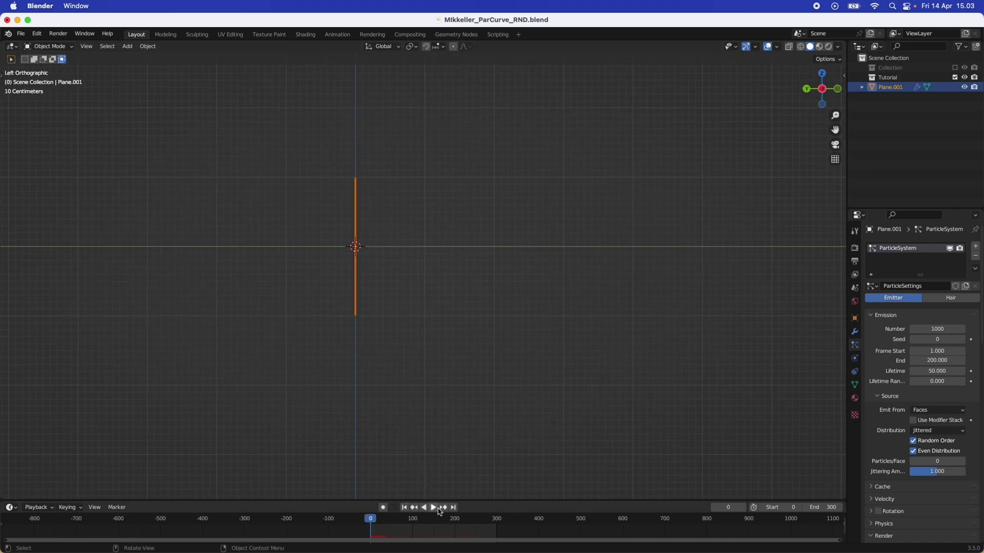
Step: Replay the particle emission and examine its path relative to the upright plane from several angles, rewinding to the first frame
key("space")
middle_click_drag(404, 361, 435, 308)
left_click(428, 508)
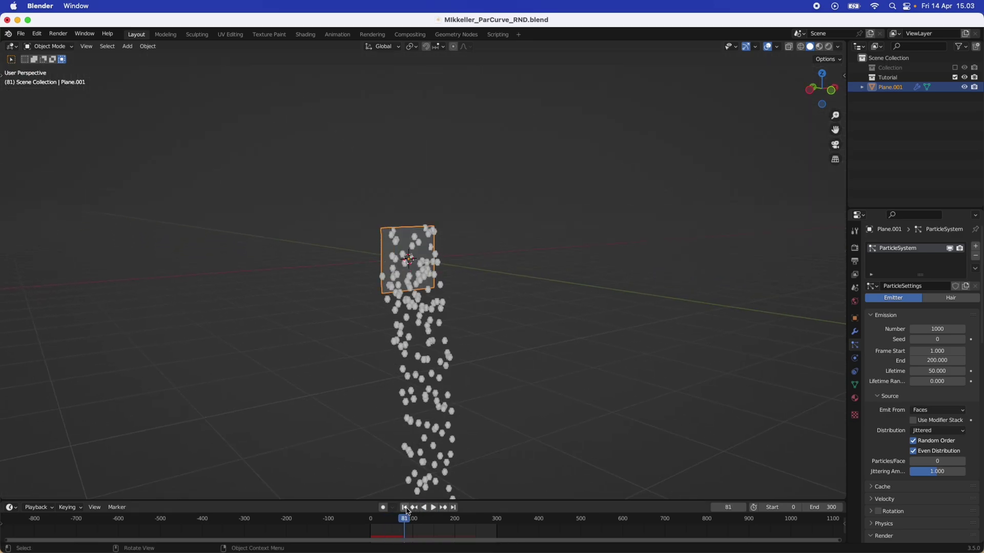
left_click(404, 507)
middle_click_drag(437, 433, 420, 310)
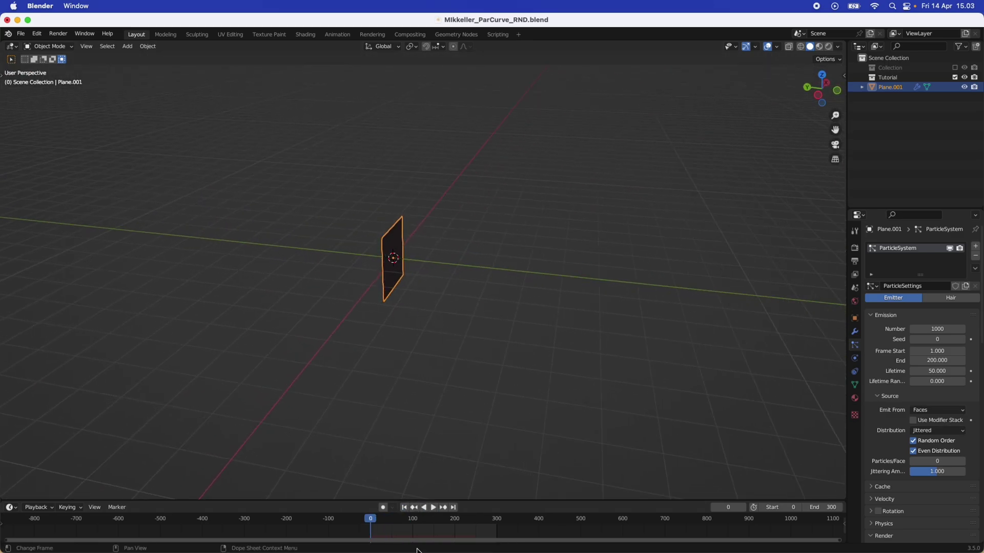
left_click(434, 508)
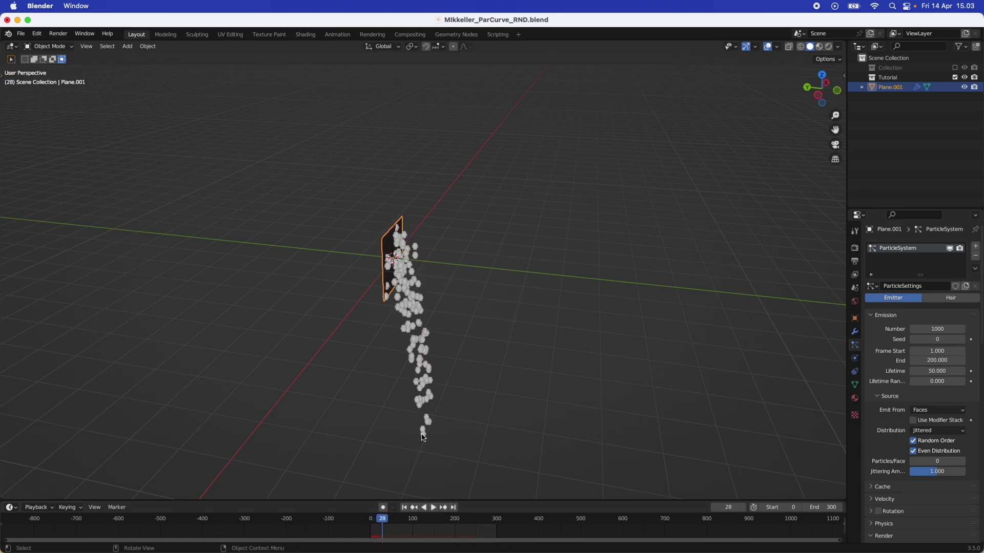
middle_click_drag(433, 421, 378, 371)
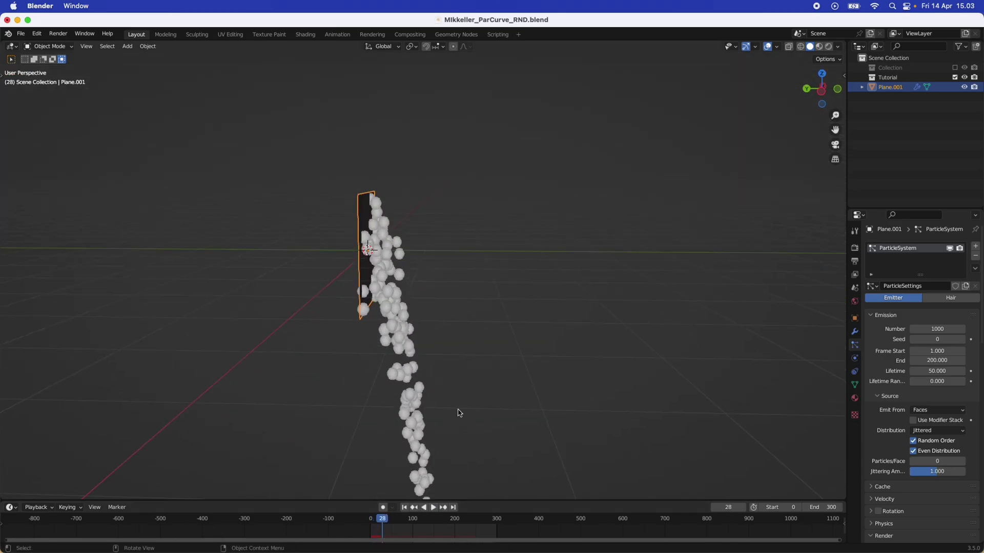
mouse_move(460, 413)
middle_mouse_down()
mouse_move(358, 411)
mouse_move(442, 404)
middle_mouse_up()
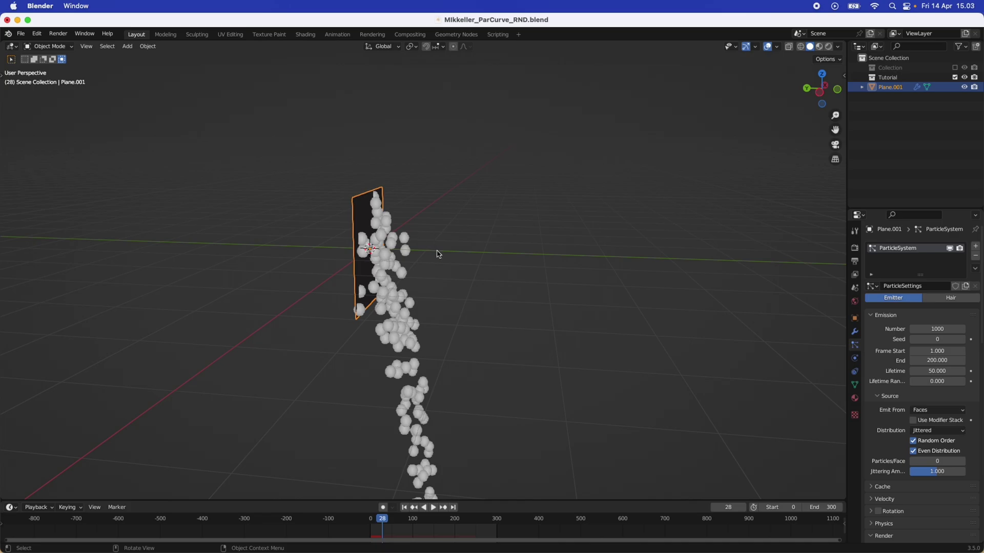
left_click(403, 508)
middle_click_drag(445, 456, 473, 387)
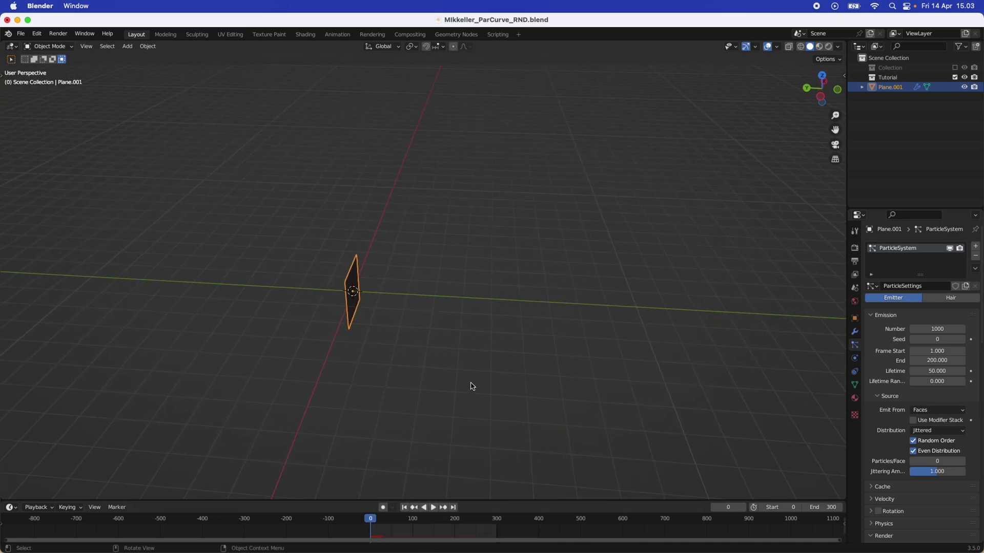
Step: Switch to the top orthographic view and add a Bezier curve at the world origin
left_click(821, 75)
key("shift+a")
mouse_move(548, 255)
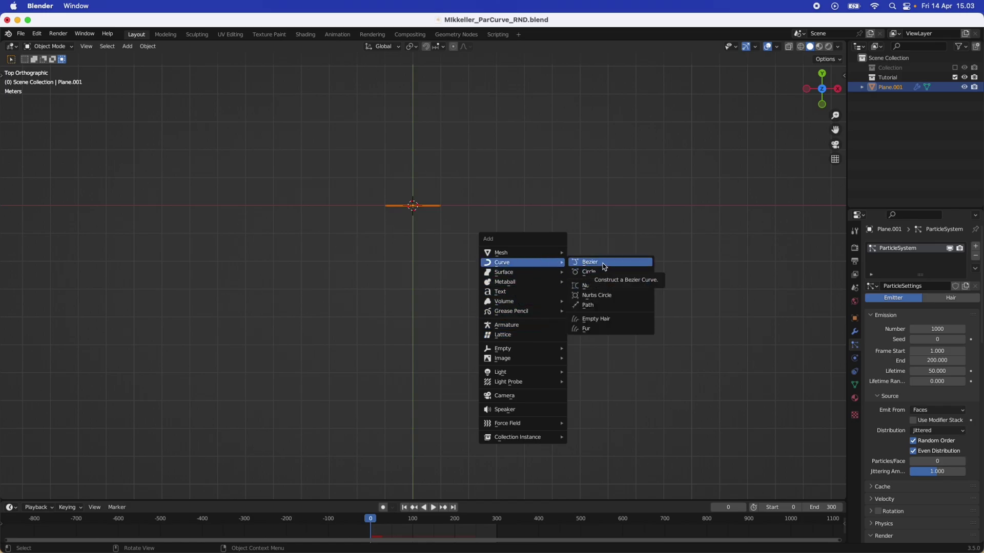
left_click(603, 263)
Step: Move the Bezier curve about -3 m along Y and scale it uniformly to about 4.83
key("g")
key("y")
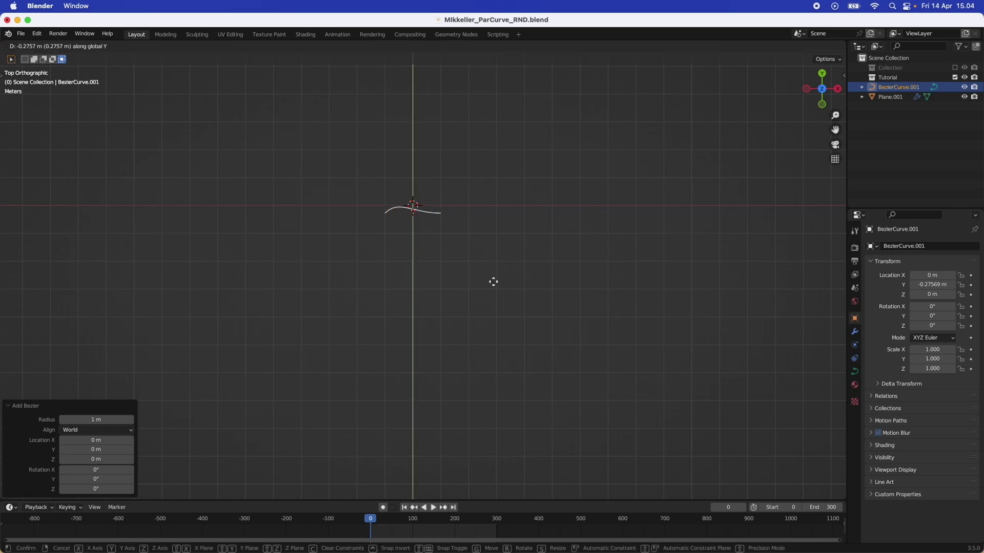
left_click(501, 335)
key("s")
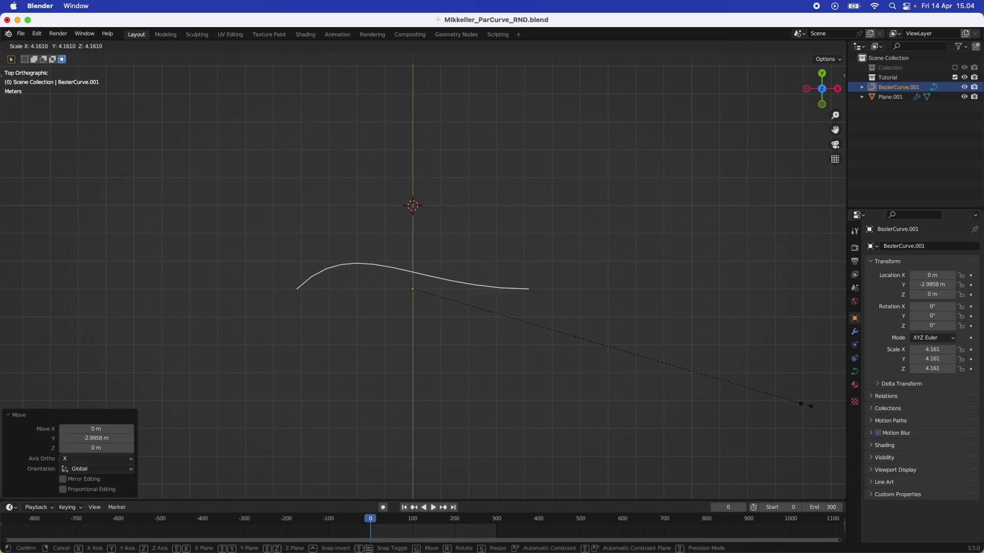
left_click(843, 428)
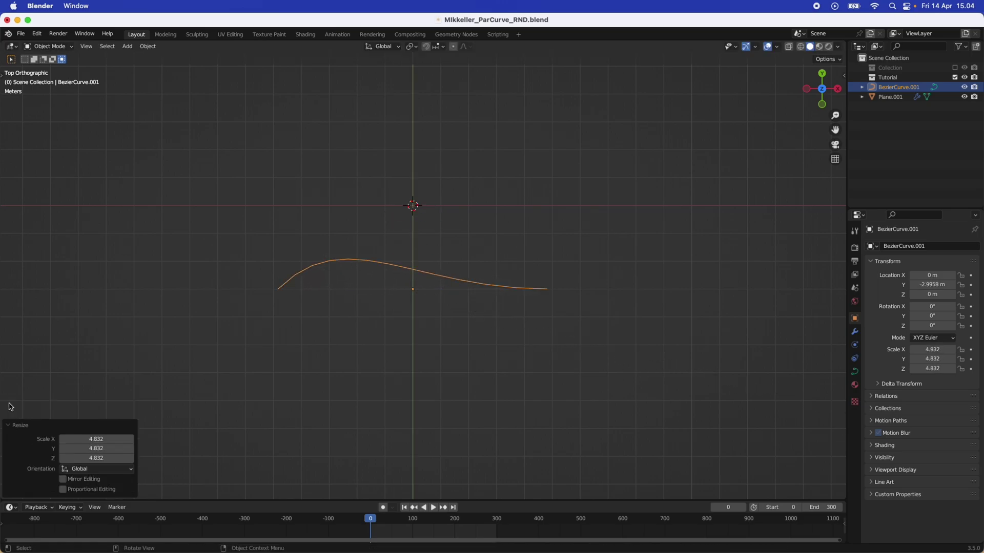
Step: Enter Edit Mode and move the curve's end point on the positive X side about -1.62 m along Y
left_click(47, 46)
left_click(47, 66)
left_click_drag(484, 352, 572, 285)
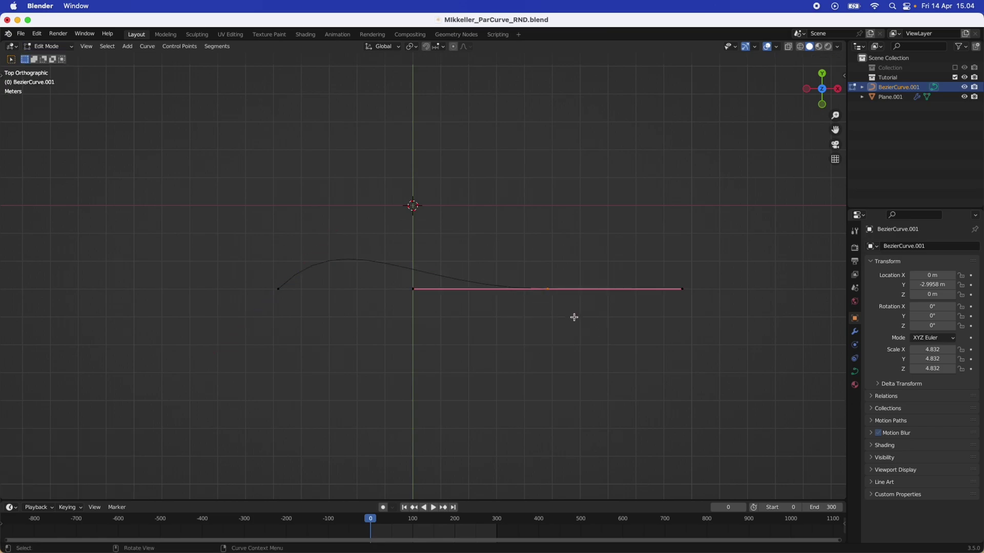
key("g")
key("y")
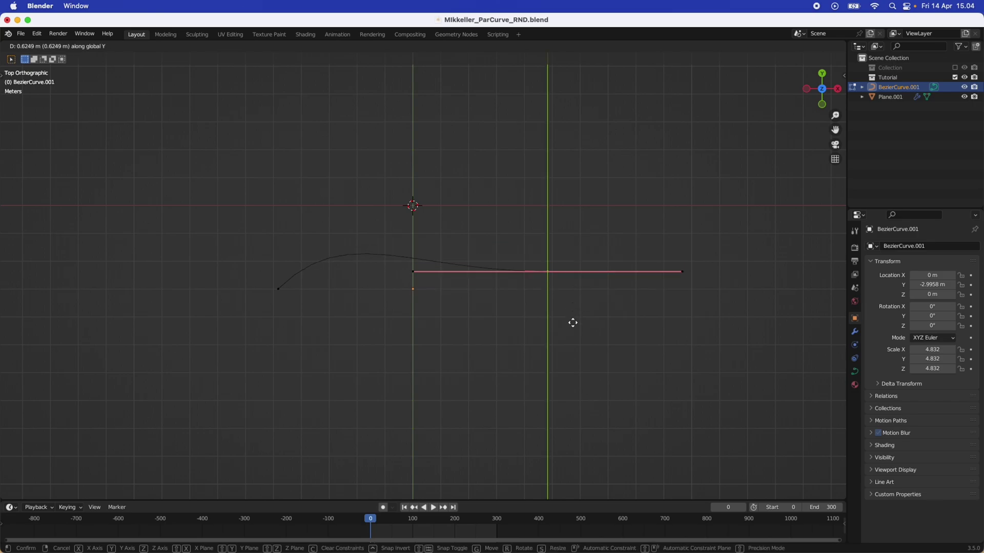
left_click(576, 365)
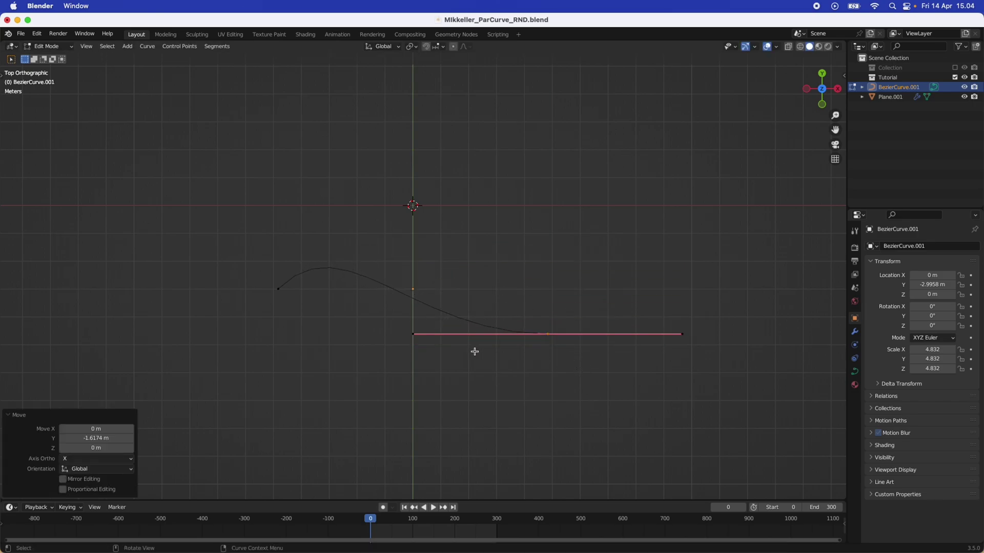
Step: Tilt the Bezier curve's end-point handles diagonally and move that end point about 2.35 m along Y
key("g")
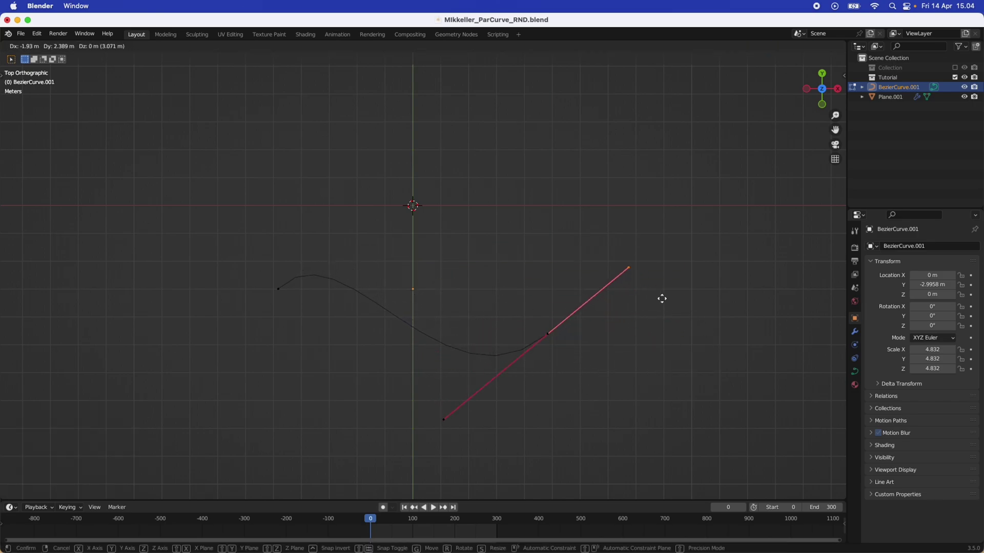
left_click(672, 304)
key("g")
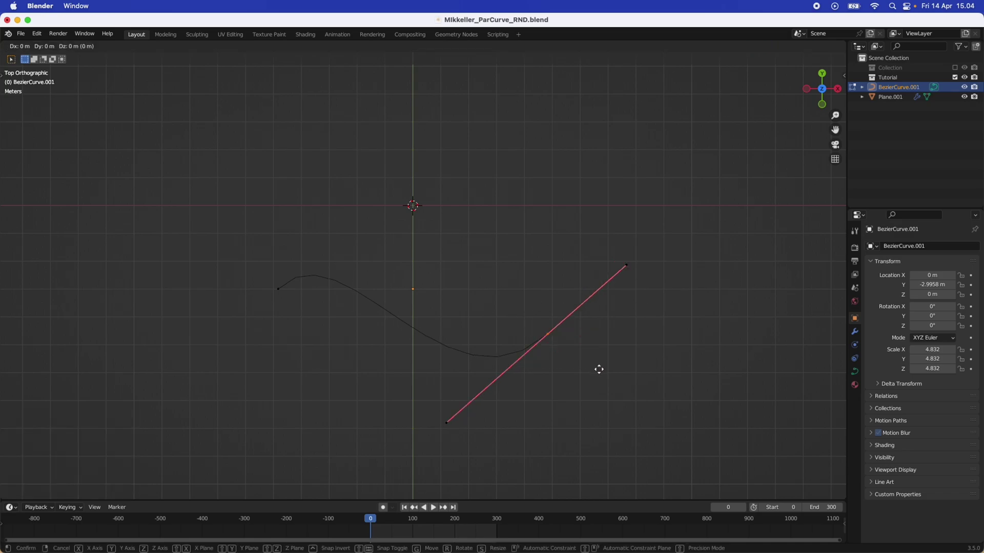
key("y")
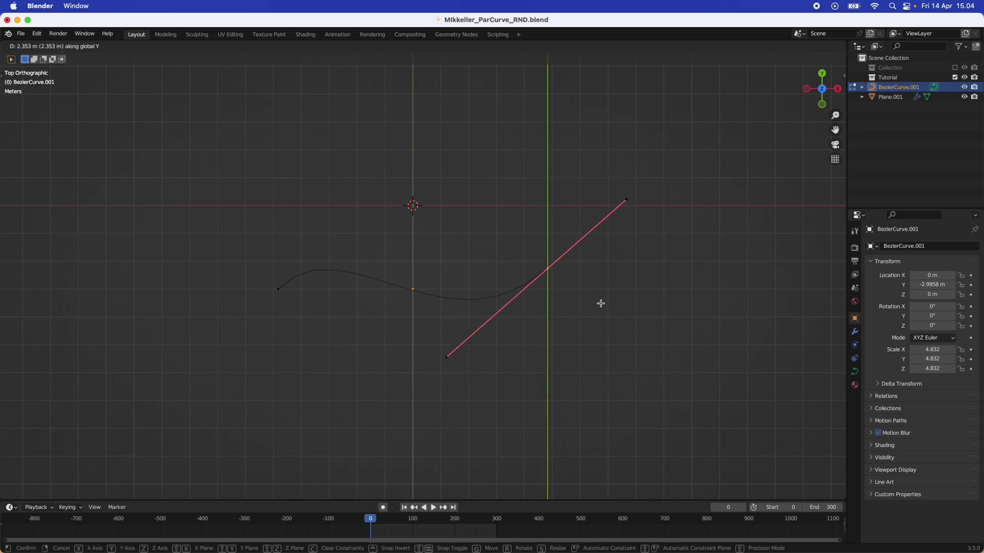
left_click(599, 304)
Step: Select all curve points, rotate them about 109° around Z and move them so the curve starts at the plane
key("a")
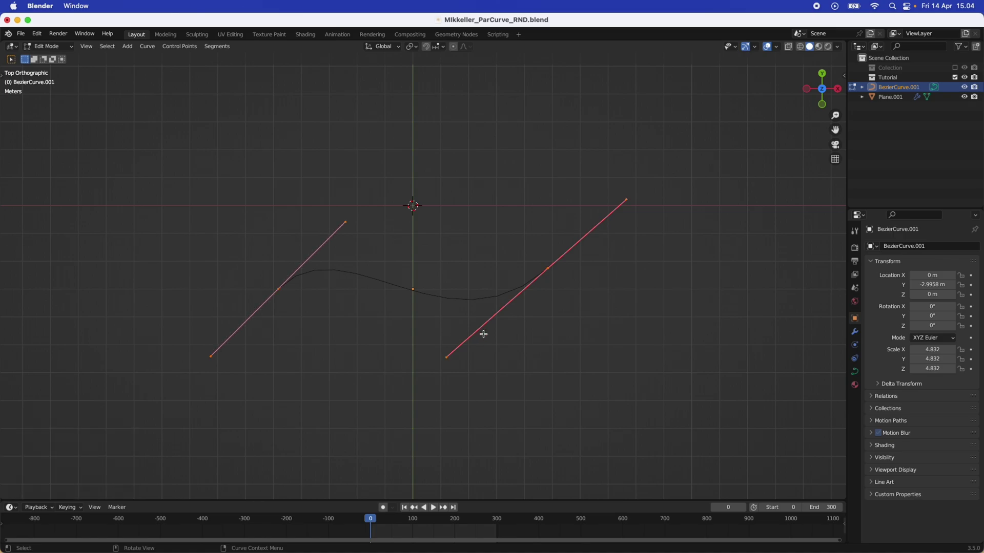
key("r")
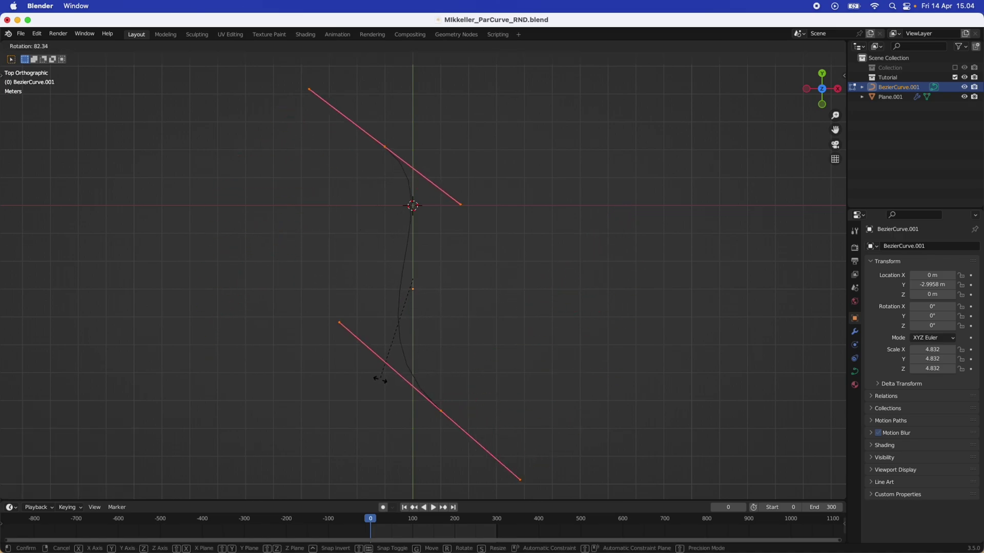
left_click(358, 364)
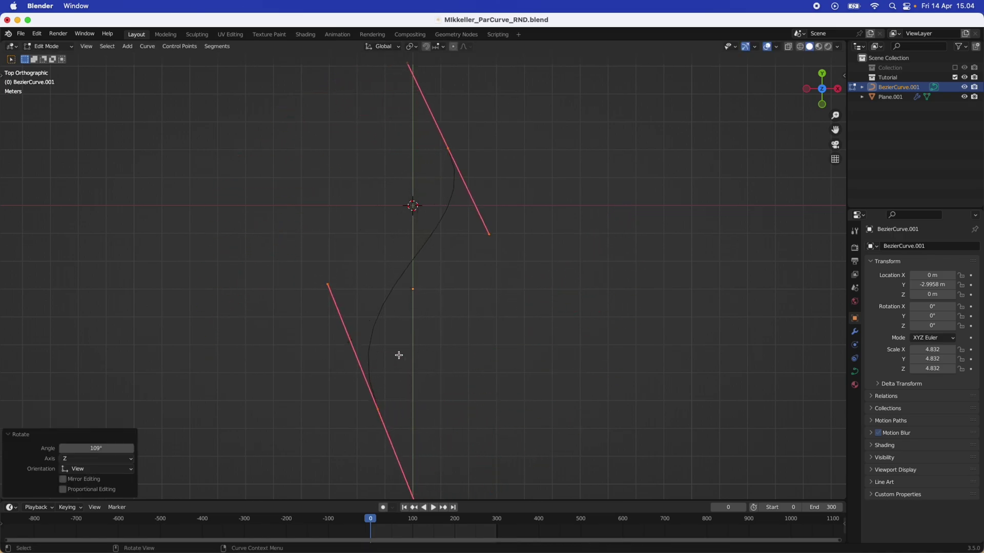
key("g")
key("y")
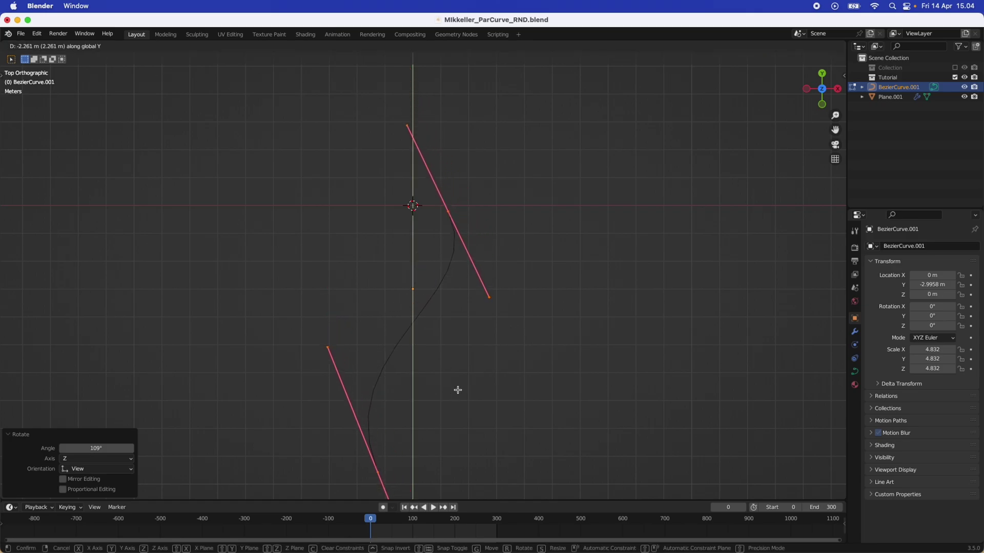
left_click(457, 392)
key("g")
left_click(422, 395)
Step: Deselect the curve's points and return to Object Mode
middle_click_drag(422, 395, 554, 289)
left_click(444, 355)
mouse_move(444, 356)
middle_mouse_down()
mouse_move(547, 430)
mouse_move(427, 398)
mouse_move(444, 367)
middle_mouse_up()
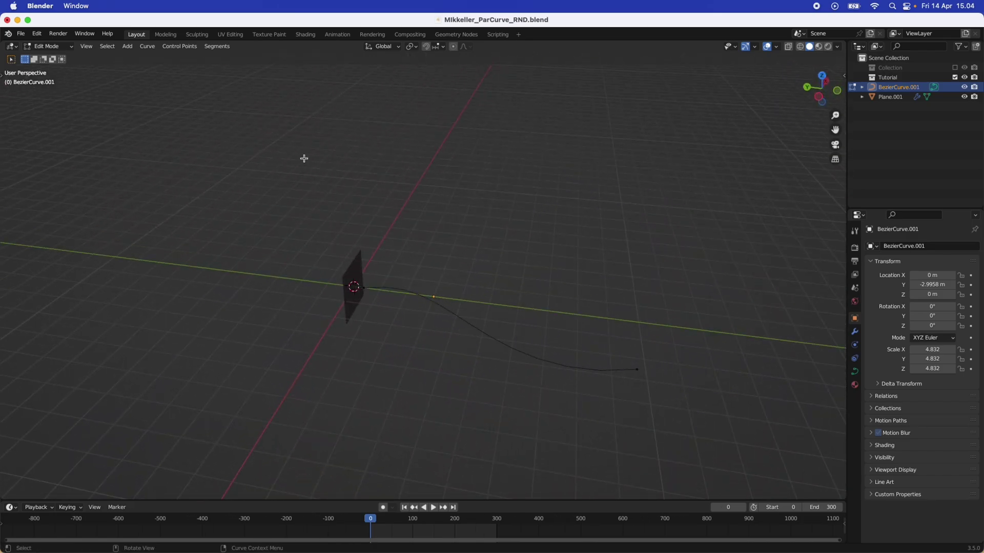
left_click(51, 47)
left_click(46, 48)
Step: Play the particle emission and compare the particles' path with the Bezier curve from several angles
scroll(358, 306, "up", 3)
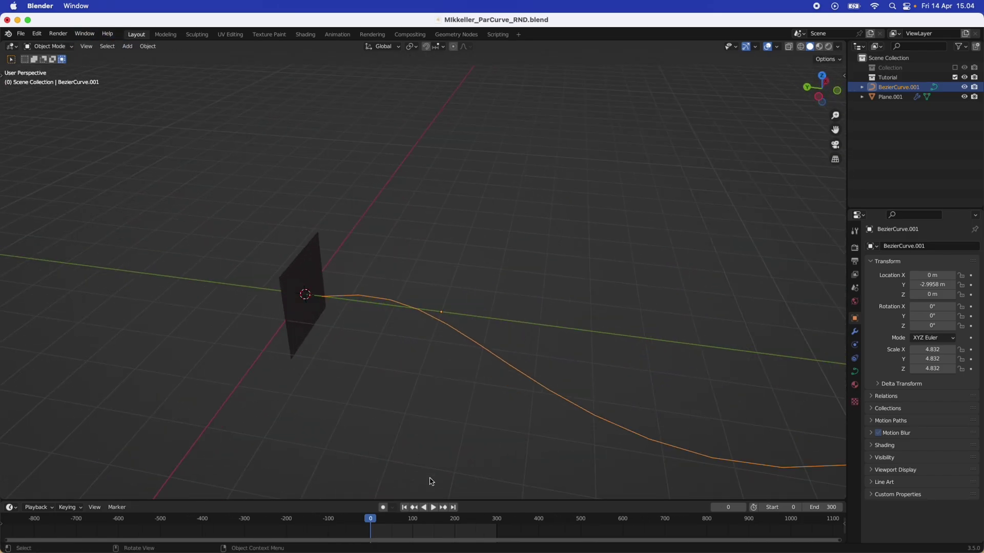
left_click(433, 508)
middle_click_drag(451, 423, 416, 457)
scroll(464, 451, "down", 2)
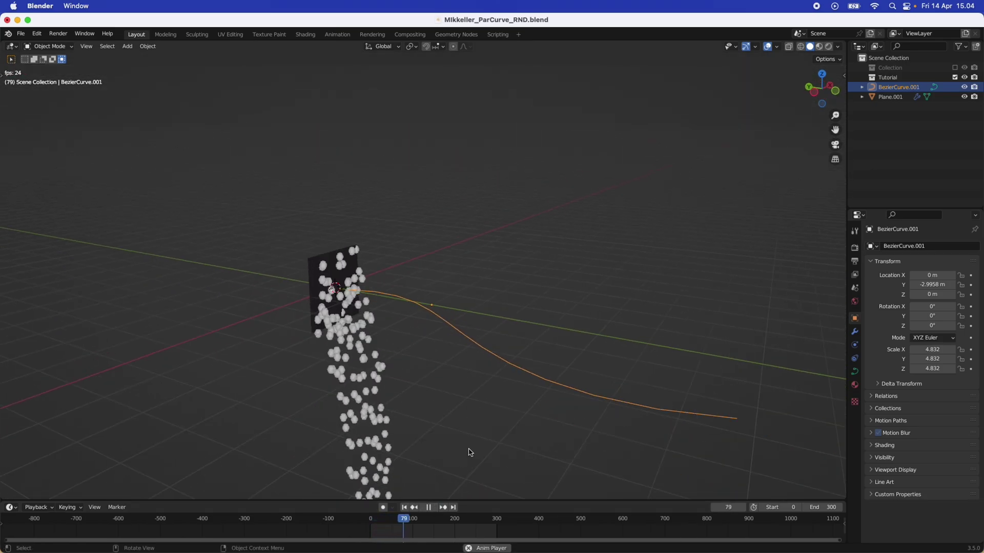
left_click(433, 509)
middle_click_drag(458, 389, 492, 319)
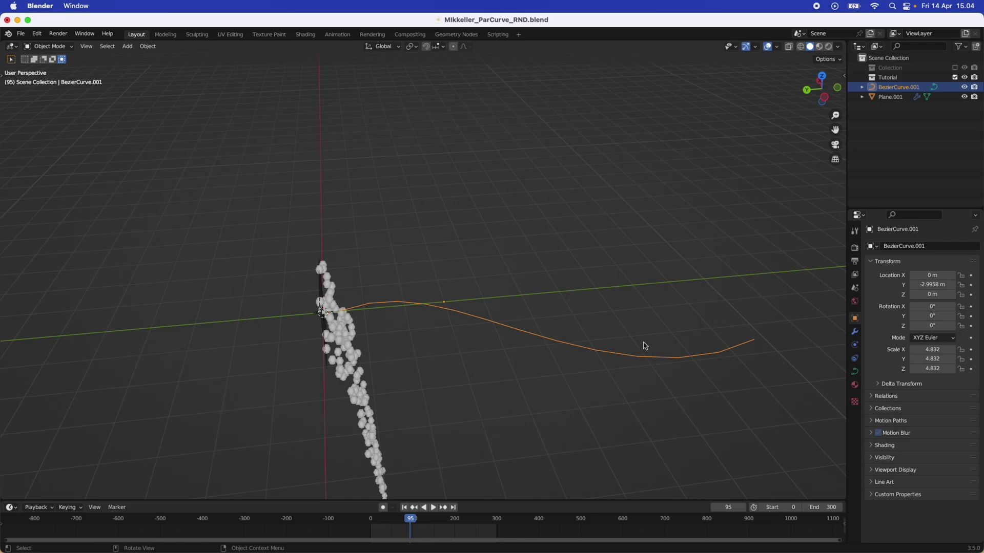
Step: Set the Bezier curve's preview resolution to 256 and rewind the timeline to the first frame
left_click(854, 373)
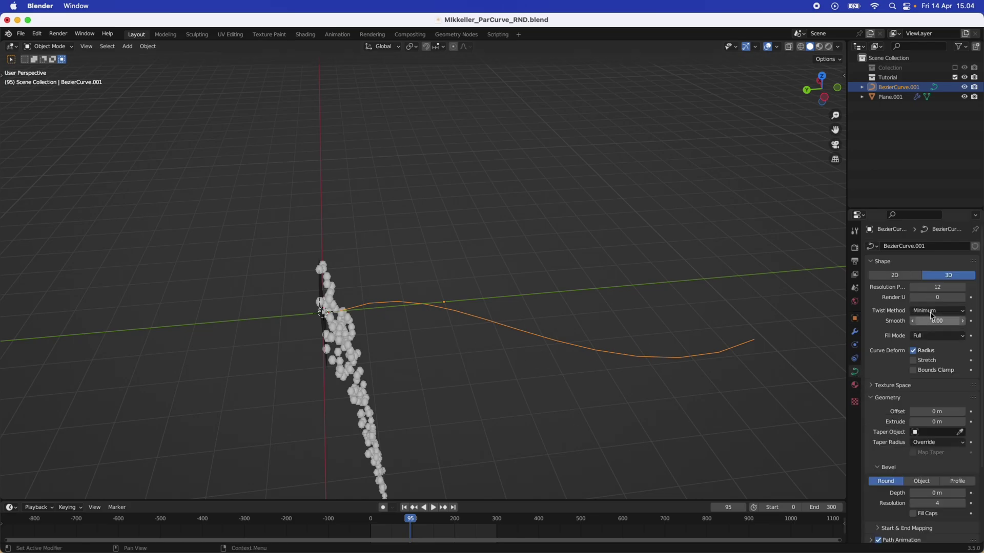
left_click(943, 288)
type("256")
key("Return")
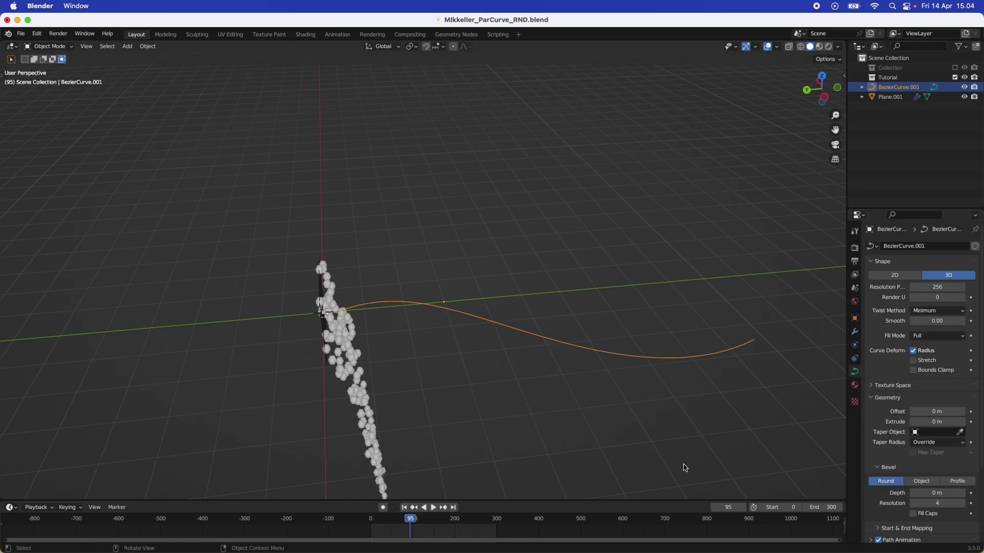
key("shift+Left")
middle_click_drag(782, 292, 831, 364)
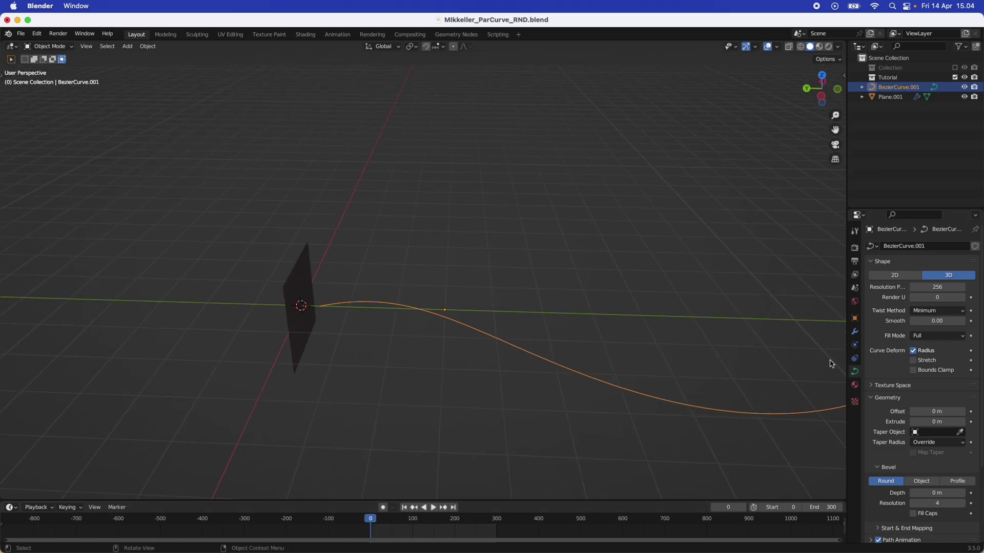
Step: Add a force field to the Bezier curve and set its type to Curve Guide
left_click(855, 345)
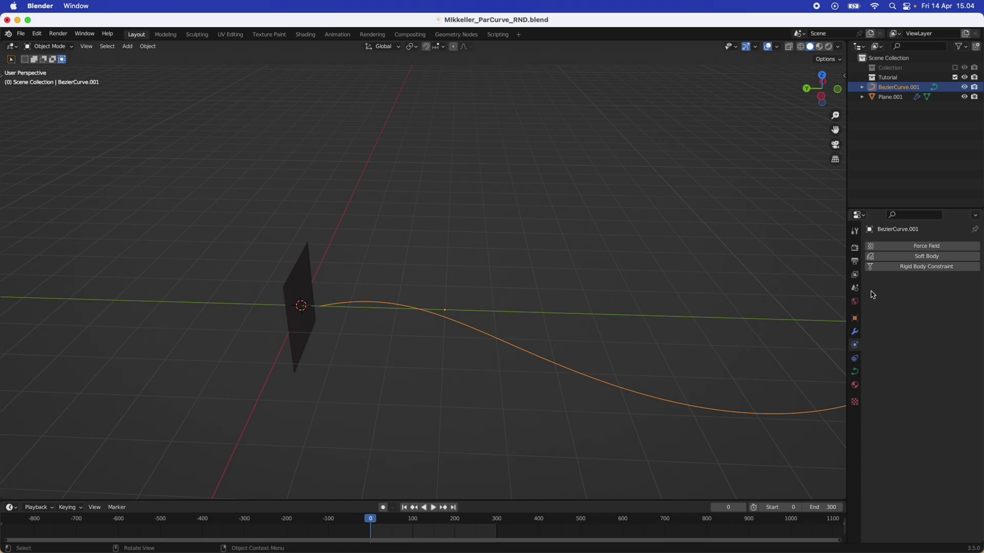
left_click(934, 248)
middle_click_drag(685, 358, 639, 285)
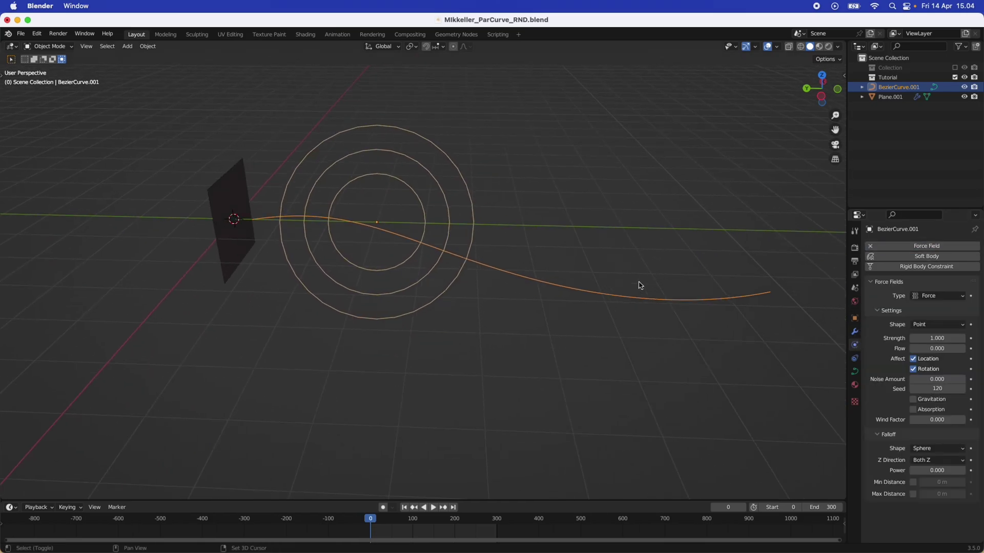
left_click(949, 297)
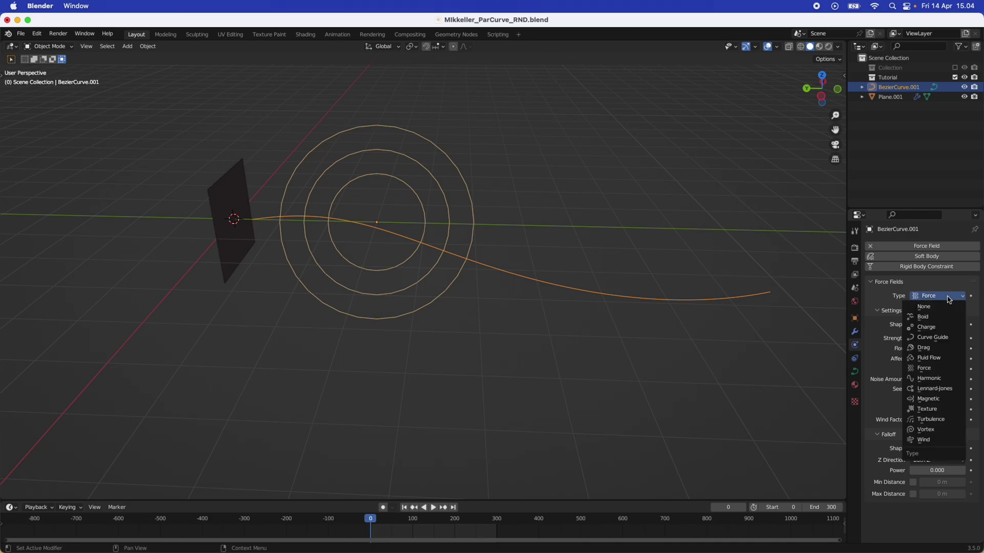
left_click(950, 339)
middle_click_drag(683, 367, 643, 255)
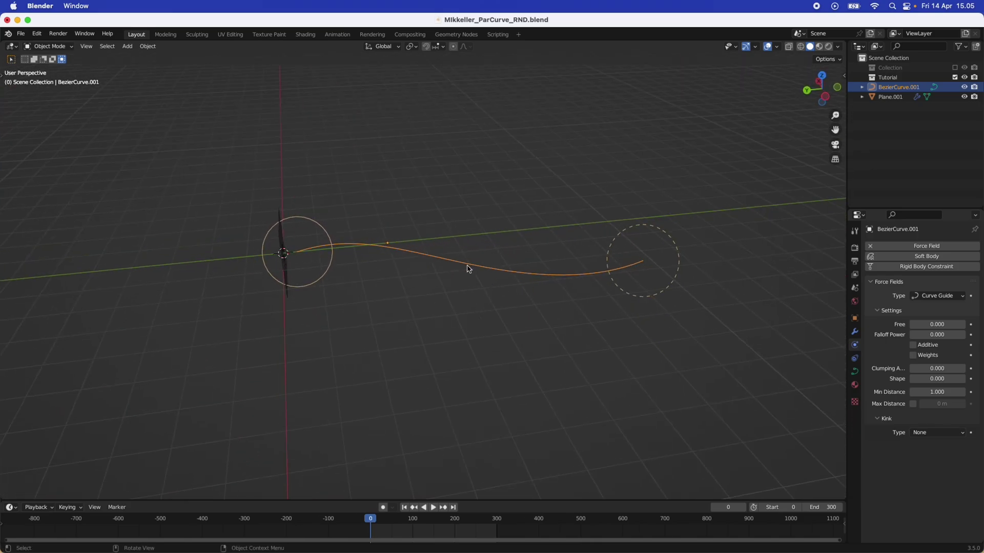
Step: Inspect the curve guide around the deselected curve and play the particle emission in the left orthographic view, rewinding to the first frame
middle_click_drag(488, 303, 474, 296)
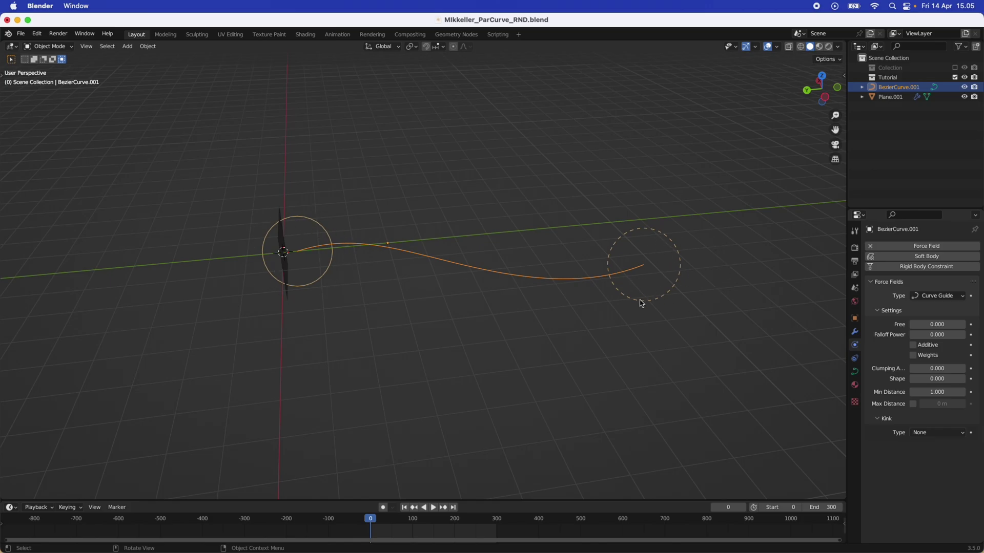
middle_click_drag(642, 303, 304, 269)
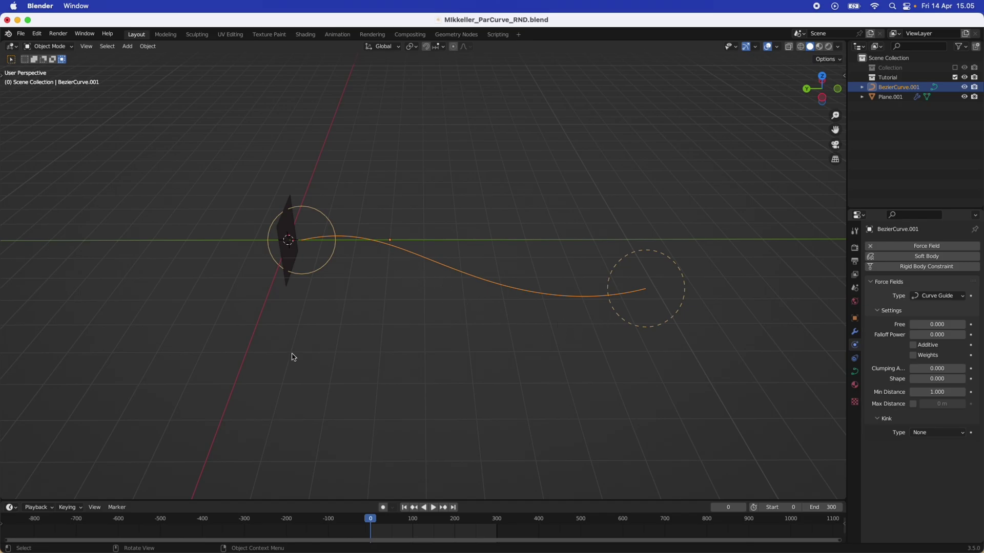
middle_click_drag(294, 357, 490, 325)
left_click(491, 326)
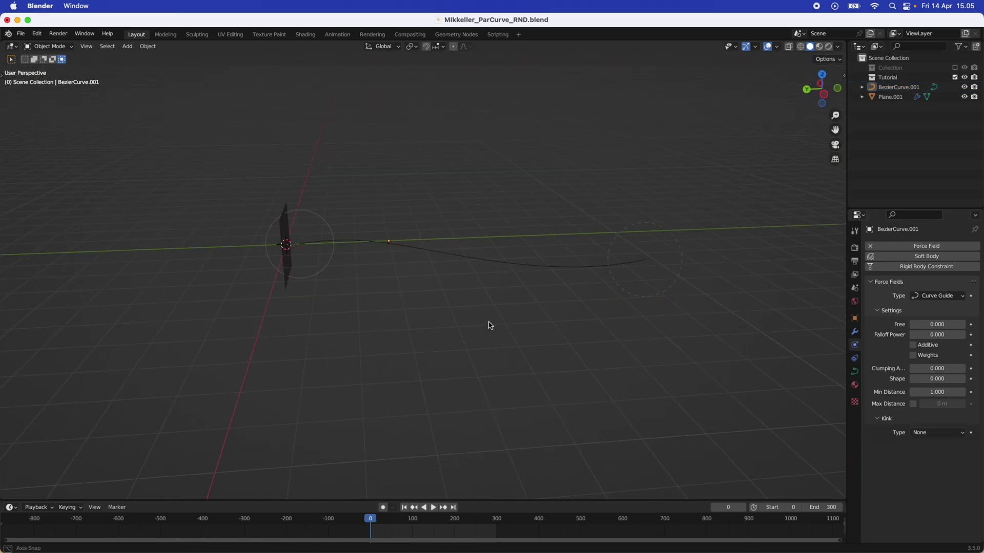
left_click(824, 94)
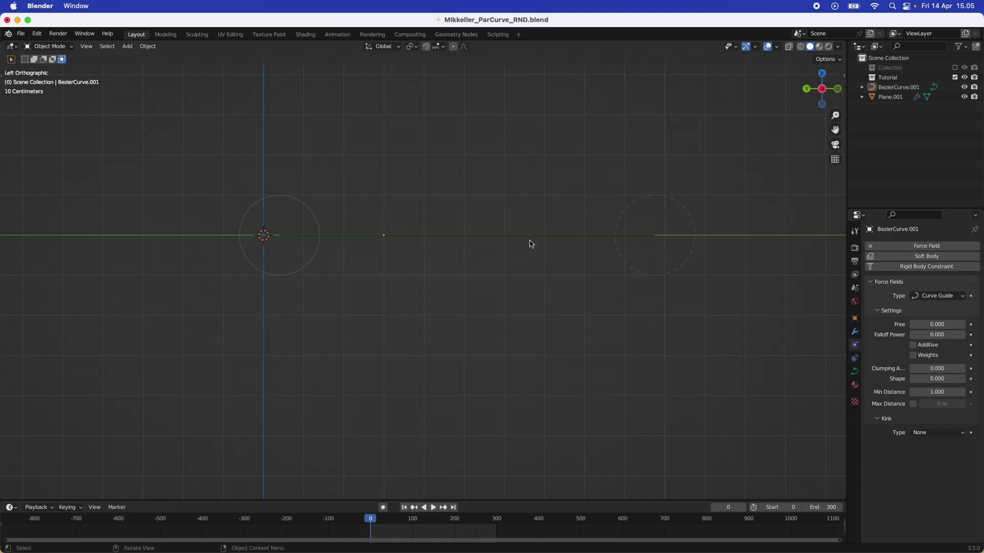
left_click(435, 509)
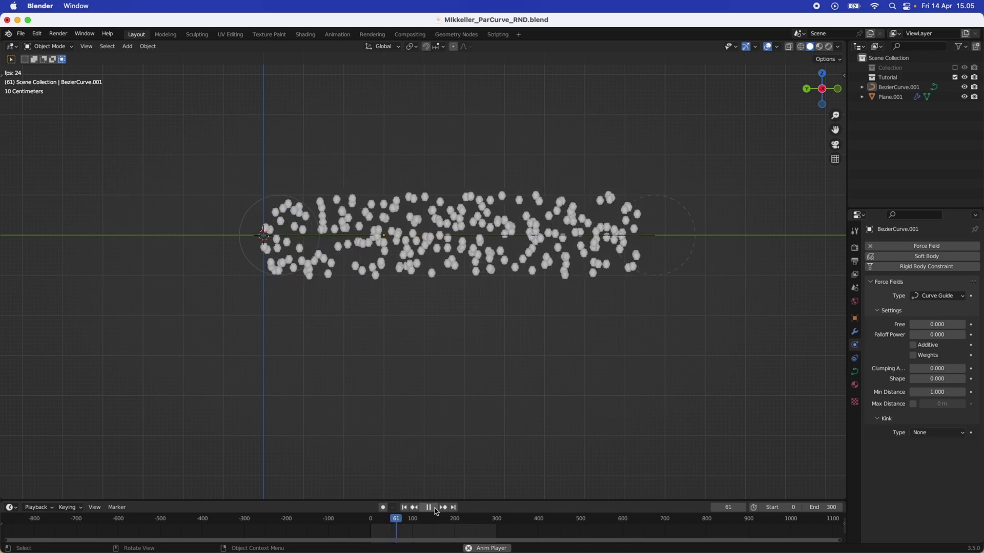
left_click(435, 509)
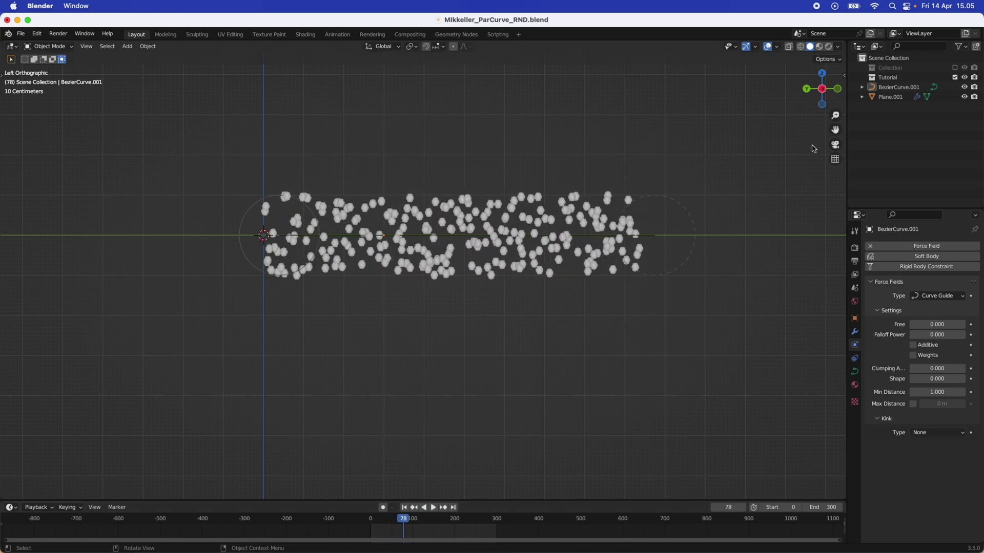
left_click(403, 507)
Step: Play the particle emission in the top orthographic view to check how it follows the curve, rewinding to the first frame
left_click(823, 74)
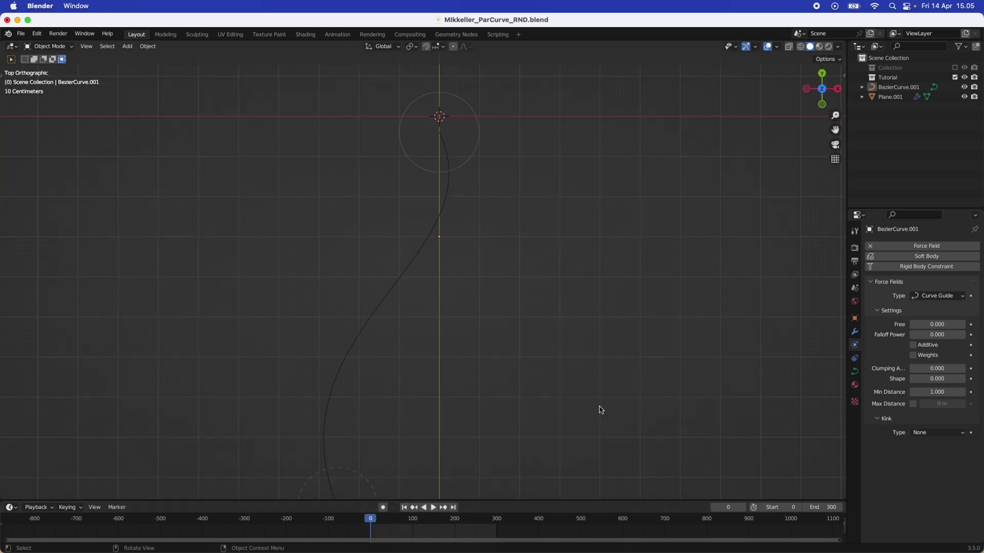
scroll(450, 487, "down", 3)
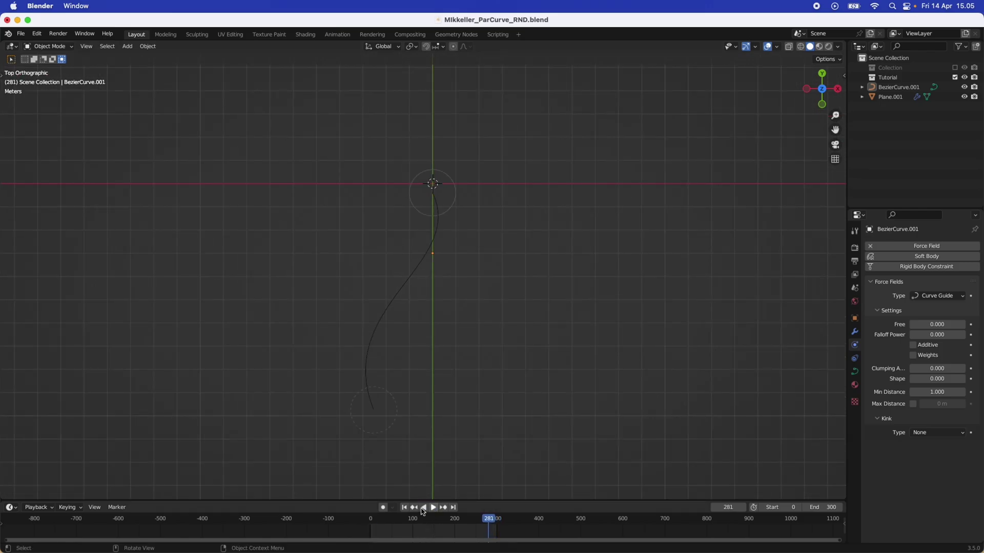
left_click(434, 507)
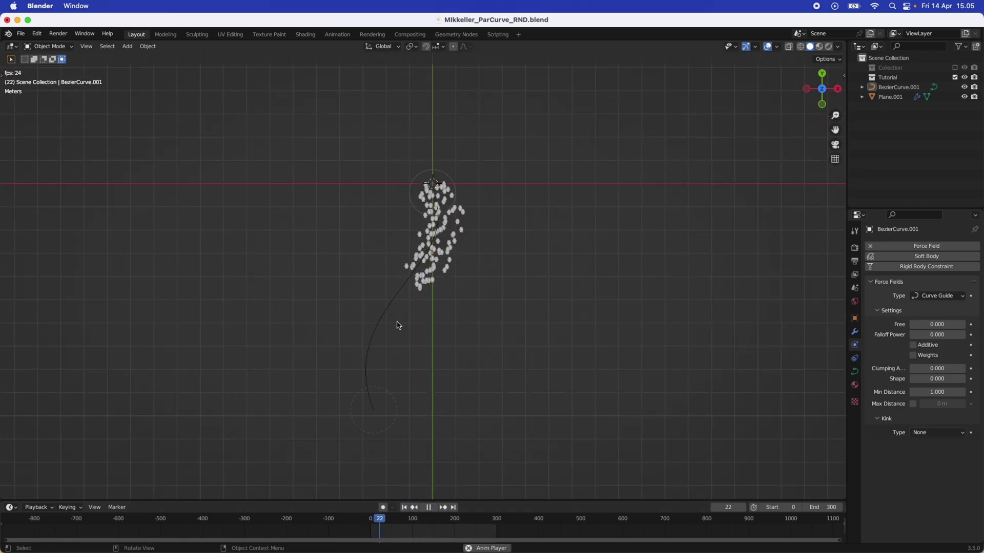
middle_click_drag(395, 325, 408, 269, "shift")
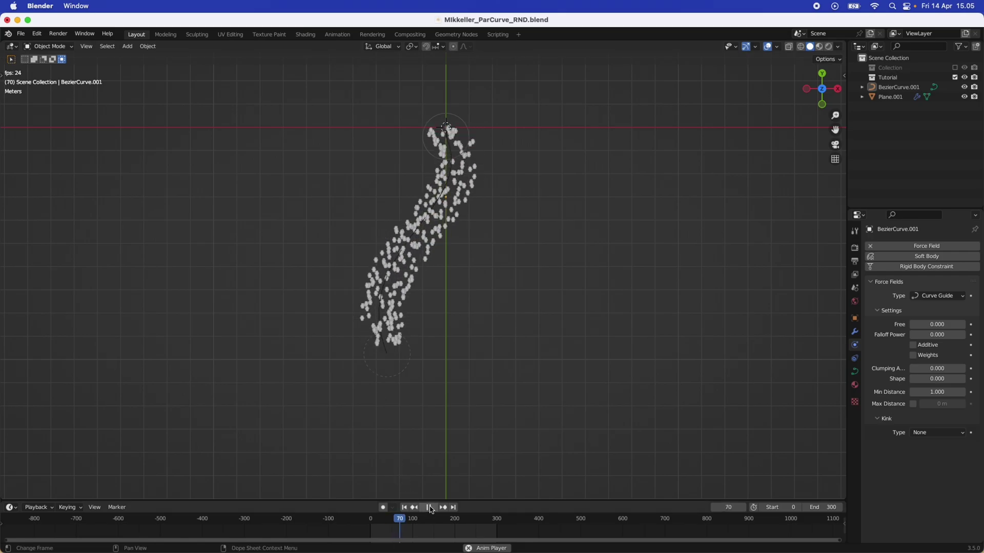
middle_click_drag(425, 215, 538, 318, "shift")
key("space")
key("shift+Left")
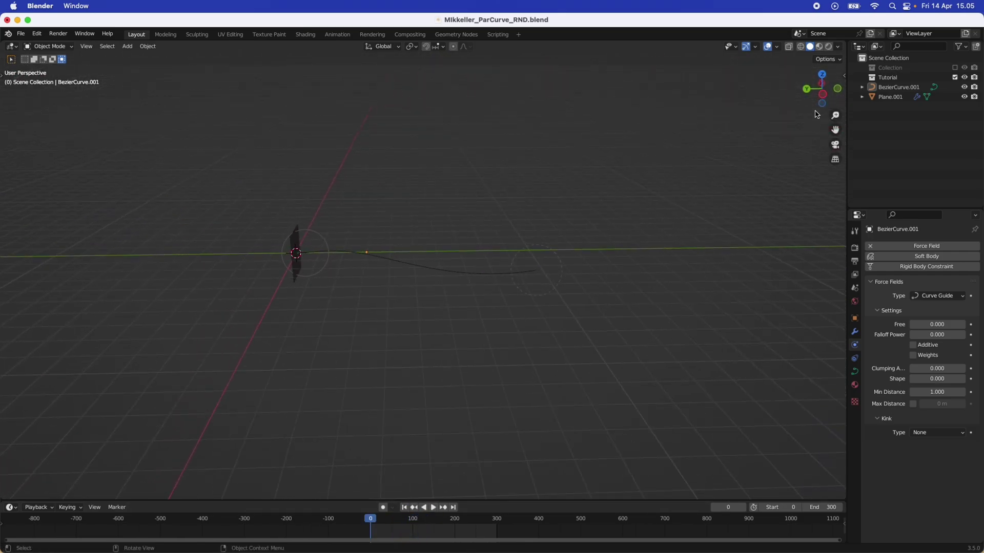
Step: Add an ico sphere at the world origin and move it about 8.33 m along Y, behind the plane
left_click(829, 102)
middle_click_drag(615, 187, 386, 297)
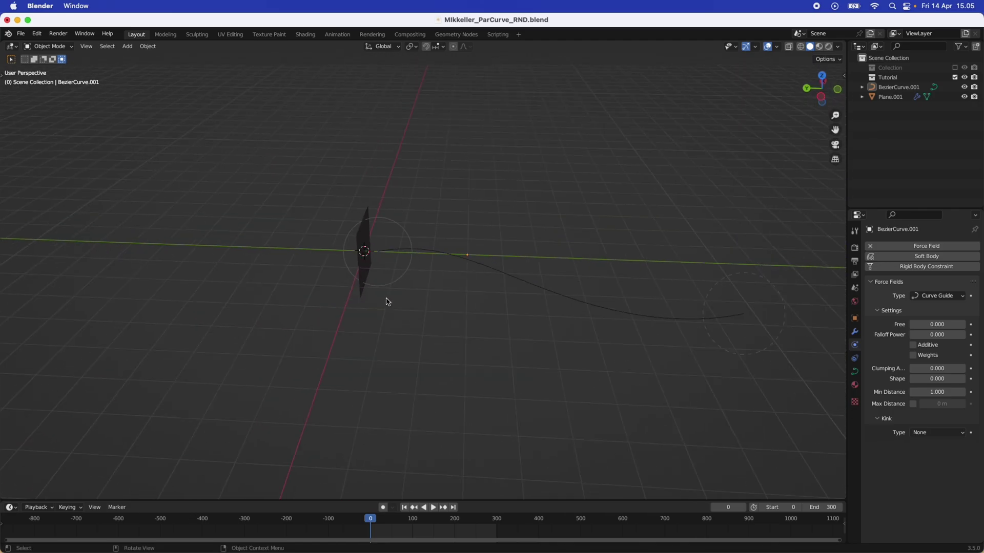
key("shift+a")
mouse_move(385, 294)
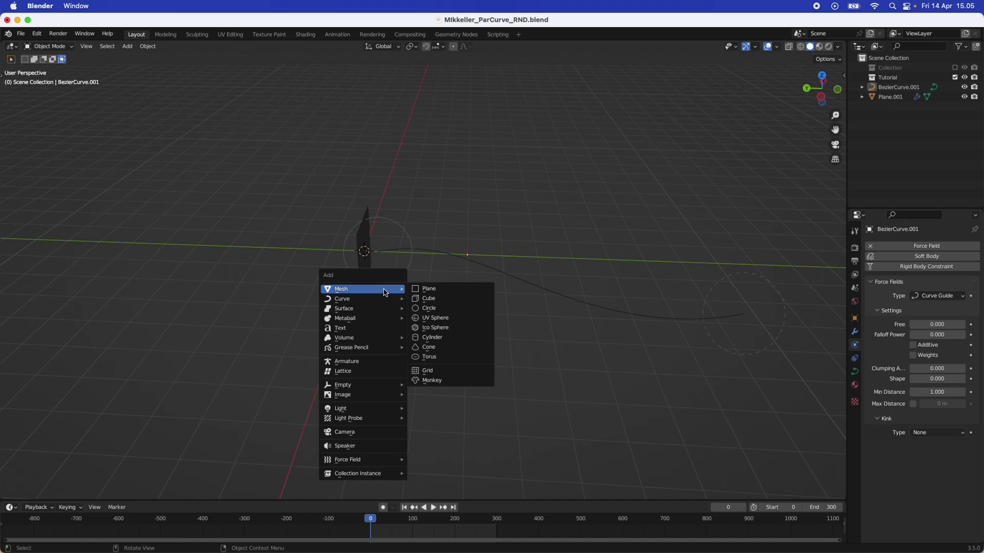
left_click(447, 327)
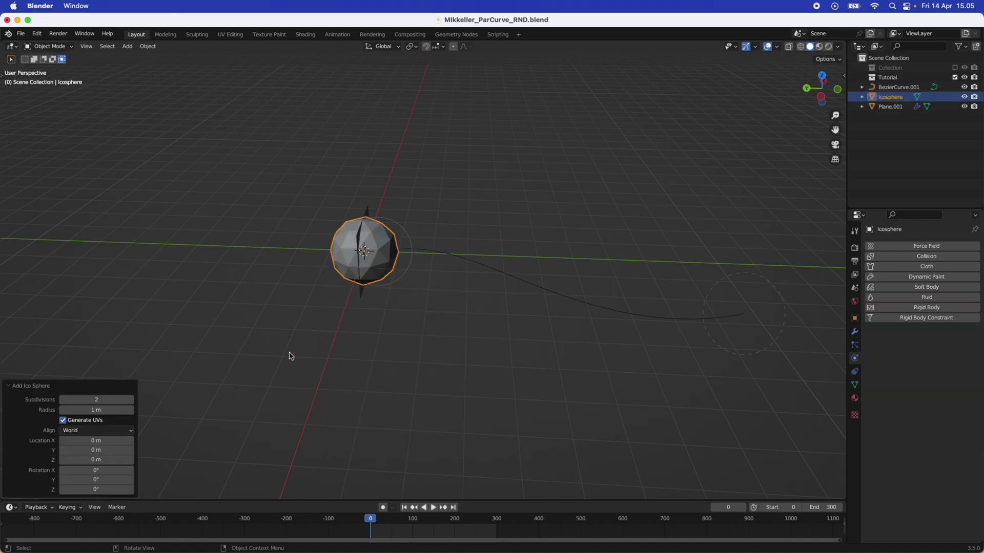
key("g")
key("y")
left_click(214, 343)
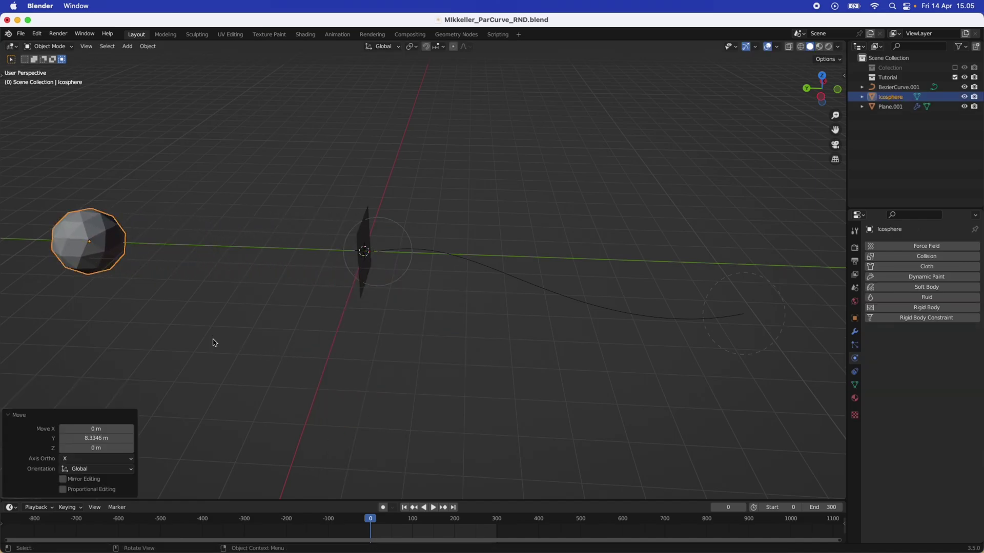
Step: Apply the ico sphere's scale
scroll(308, 364, "down", 3)
key("ctrl+a")
left_click(277, 334)
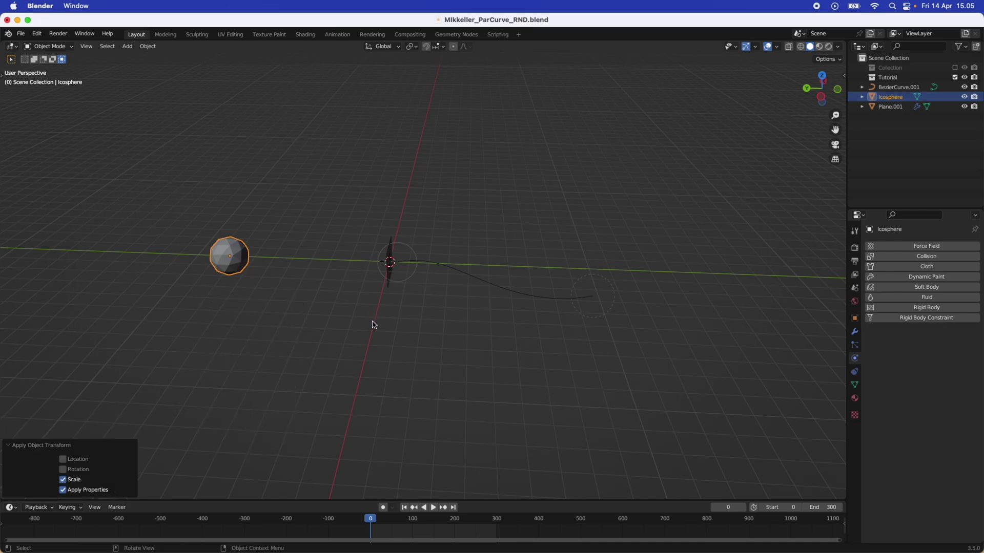
Step: Set the emitter plane's particles to render as Object, using the Icosphere as the instance object
scroll(366, 297, "up", 3)
left_click(360, 267)
left_click(855, 349)
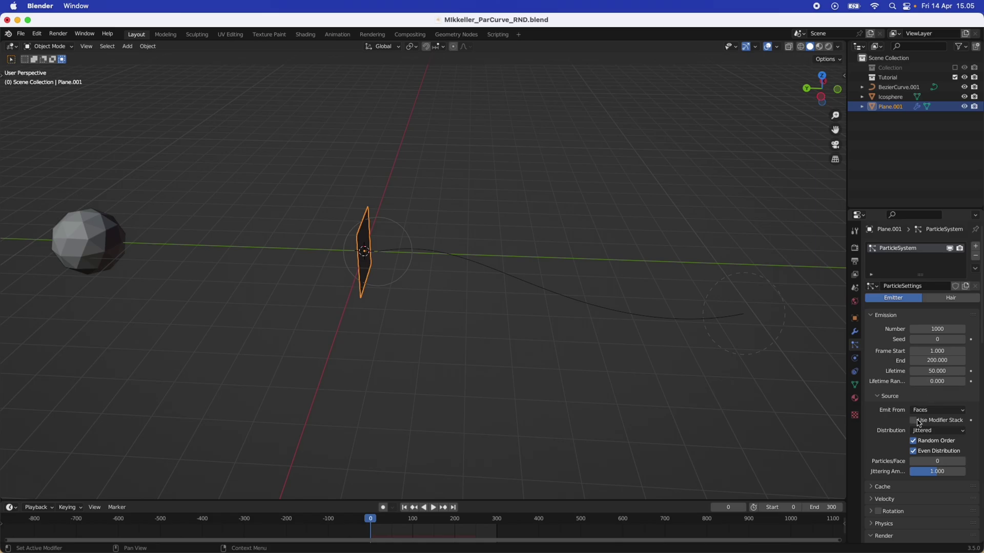
scroll(916, 476, "down", 7)
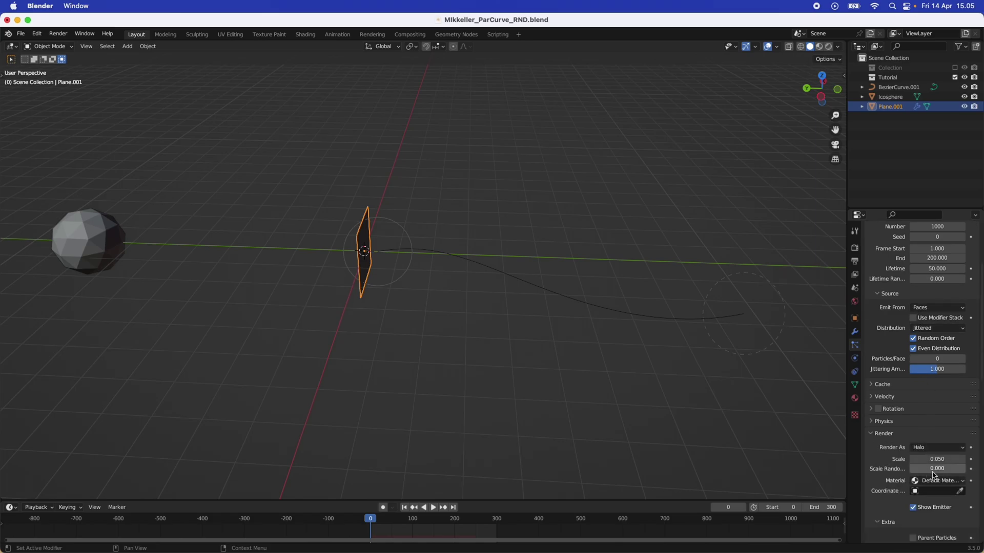
scroll(891, 341, "up", 5)
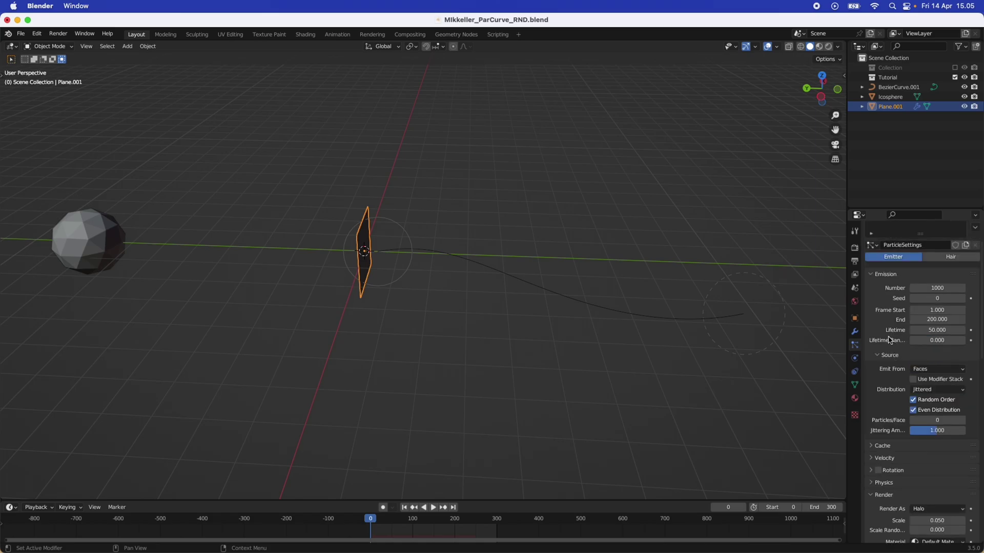
left_click(883, 275)
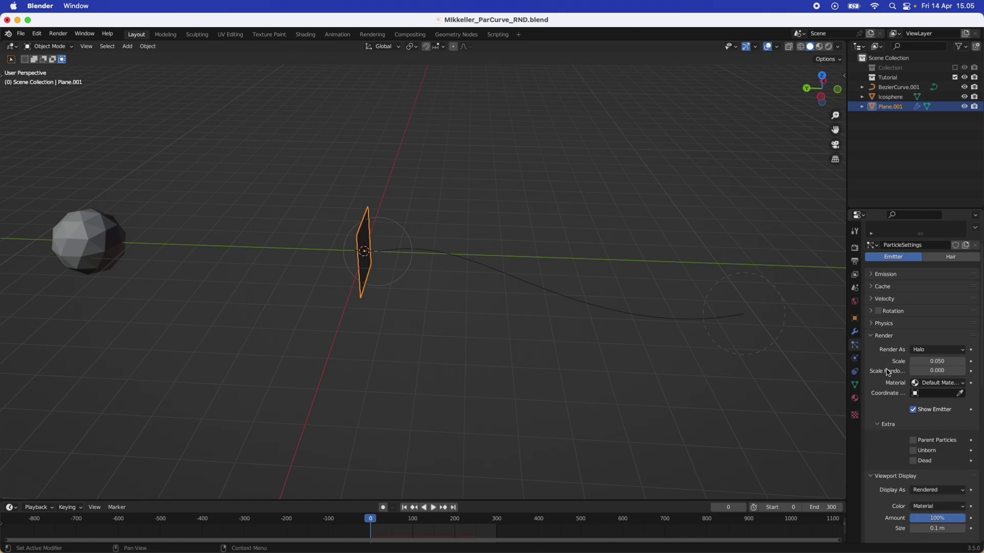
left_click(879, 439)
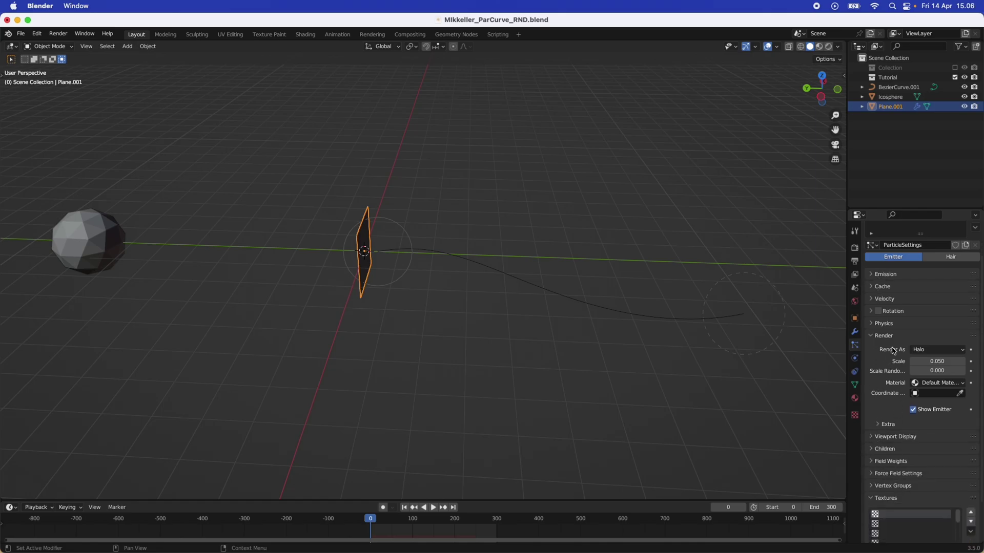
left_click(934, 354)
left_click(920, 401)
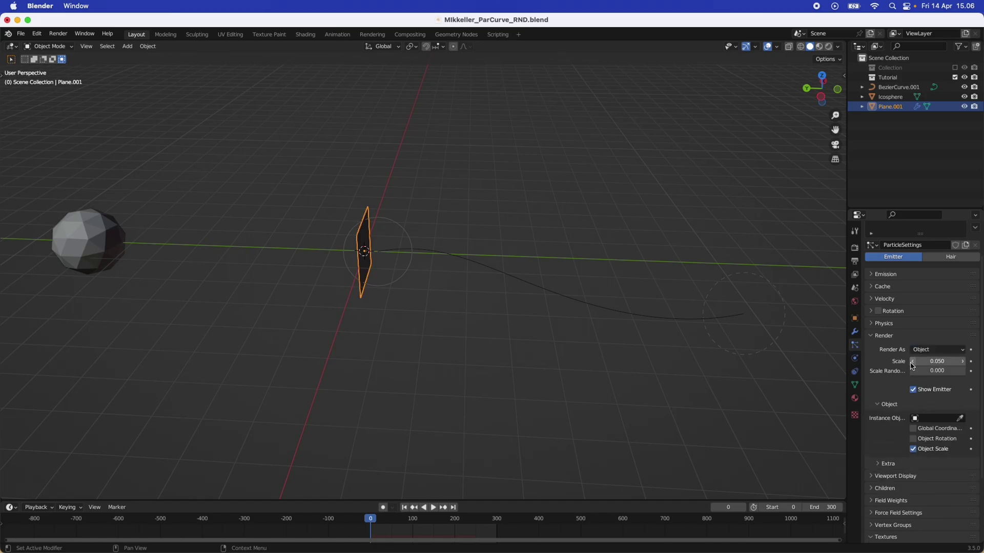
left_click(960, 418)
left_click(99, 234)
scroll(429, 351, "up", 2)
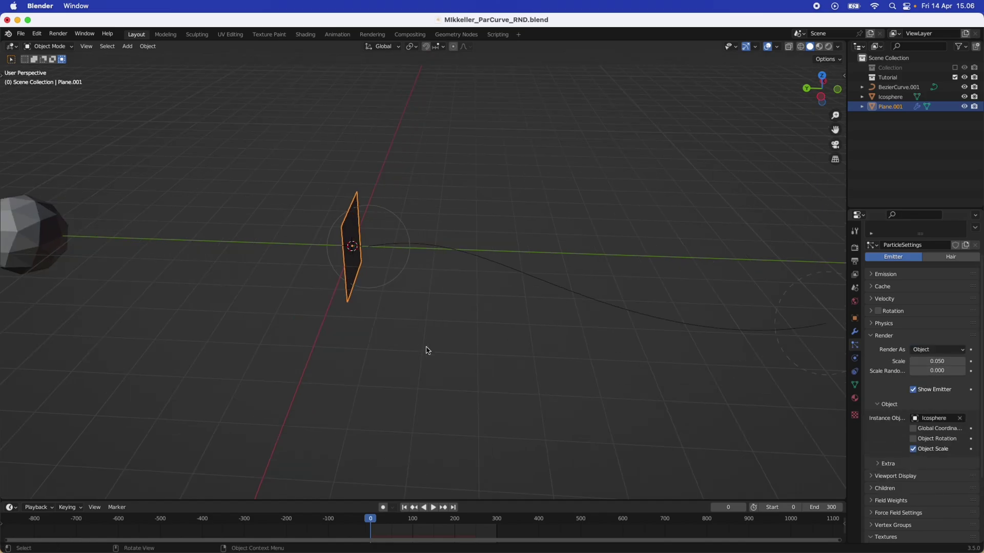
Step: Play the emission briefly, pause it and inspect the ico sphere particles up close near the plane
left_click(433, 509)
key("space")
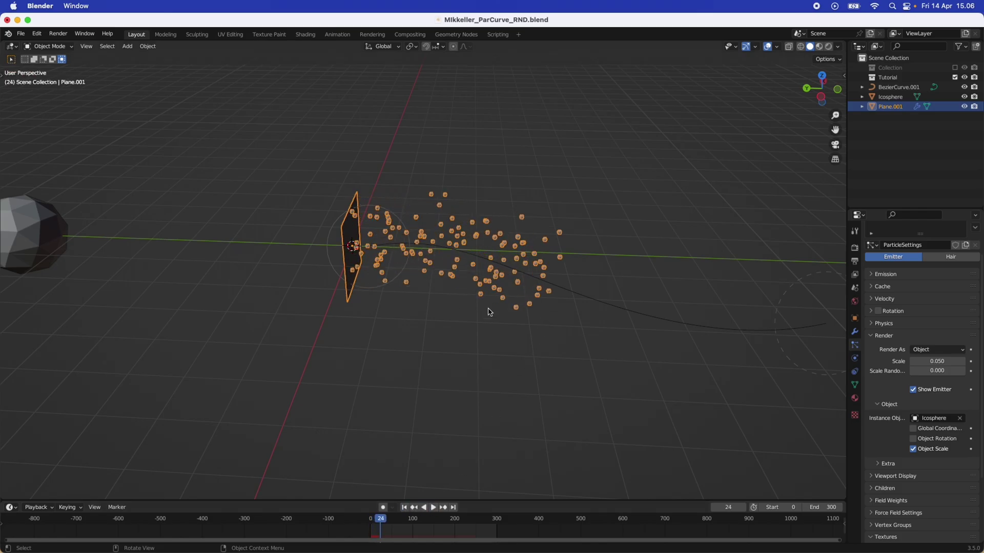
scroll(491, 312, "up", 3)
scroll(442, 250, "up", 2)
scroll(458, 376, "down", 5)
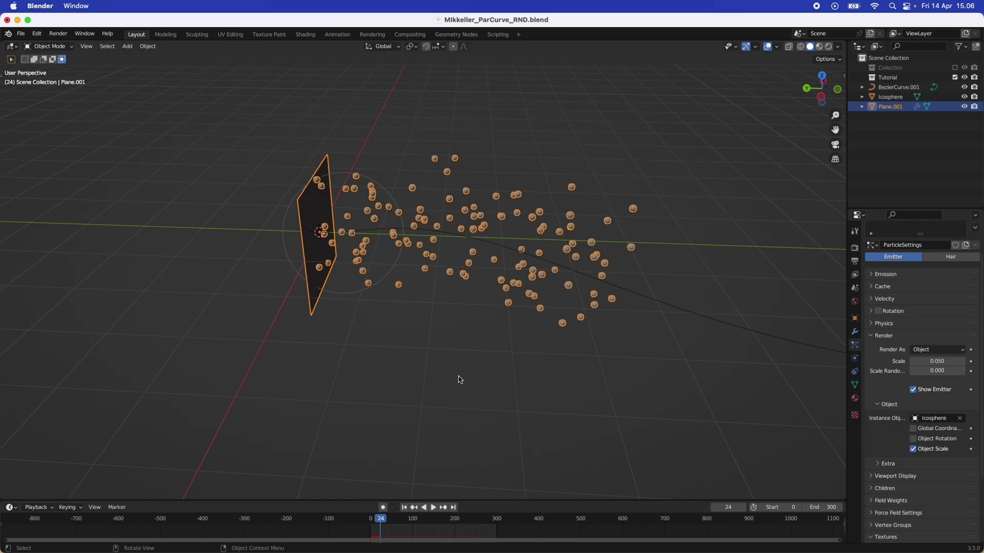
scroll(470, 270, "up", 1)
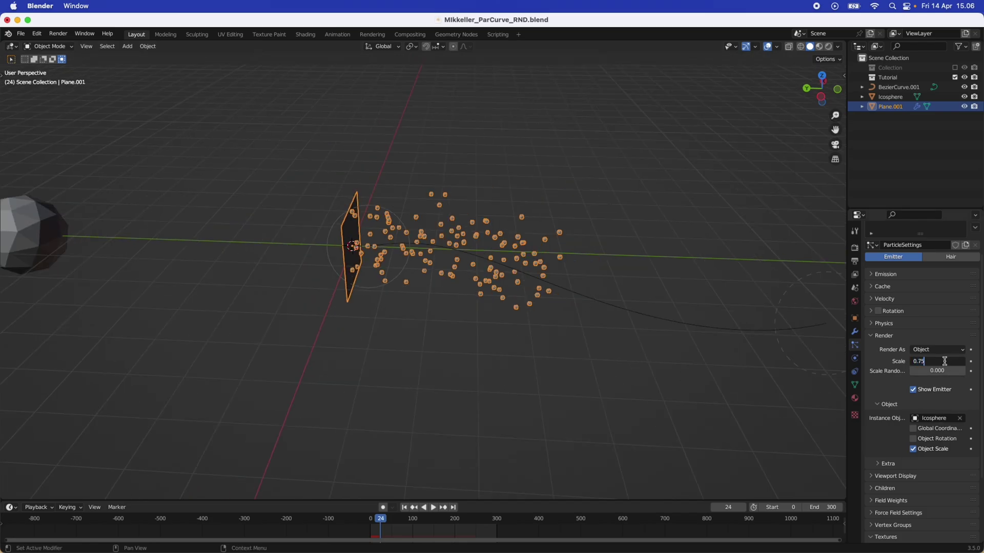
Step: Set the particles' render scale to 0.17 and their scale randomness to 0.64
key("Return")
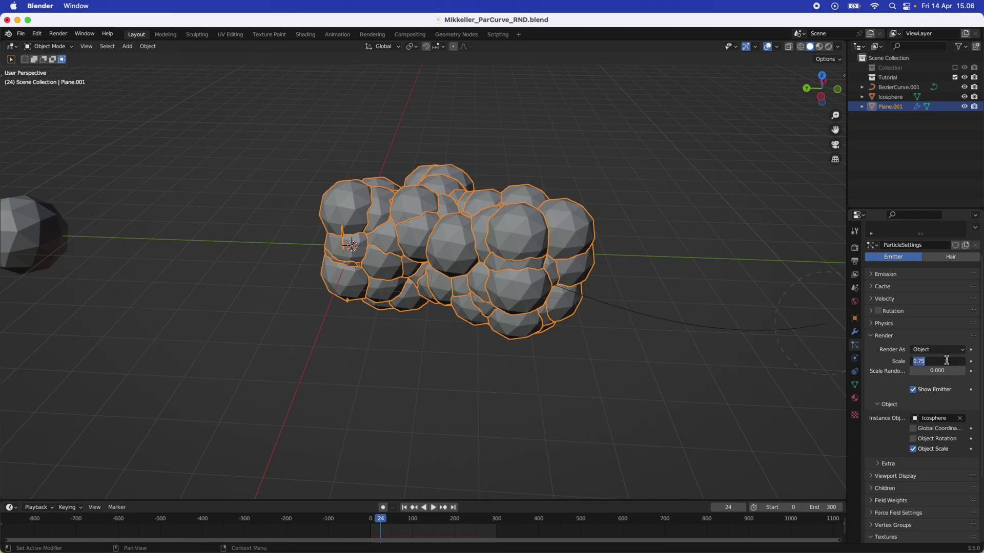
key("Return")
mouse_move(938, 361)
left_mouse_down()
mouse_move(902, 361)
mouse_move(946, 373)
left_mouse_up()
middle_click_drag(589, 318, 606, 379)
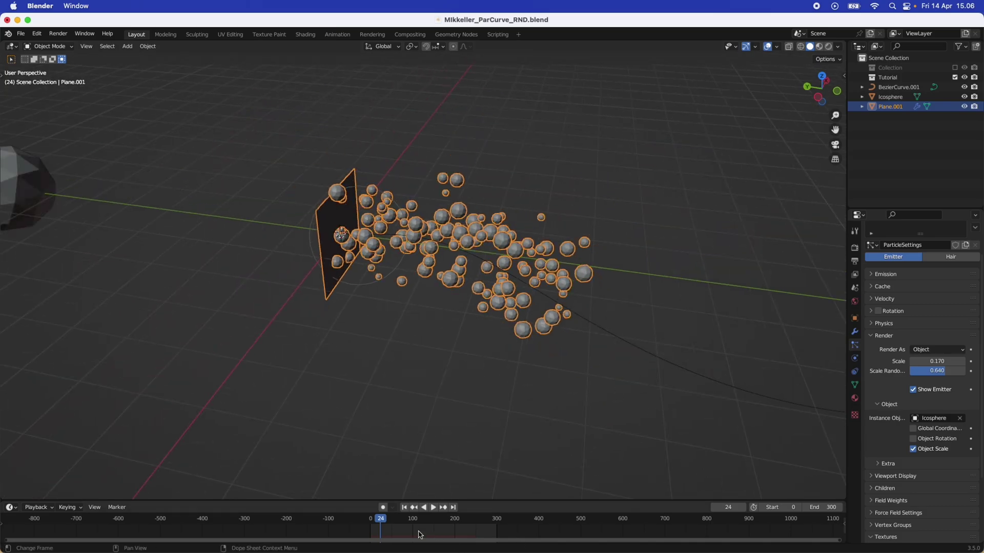
Step: Play the emission from the first frame to check the varied sphere sizes, then rewind to the start
left_click(403, 507)
left_click(443, 507)
left_click(433, 507)
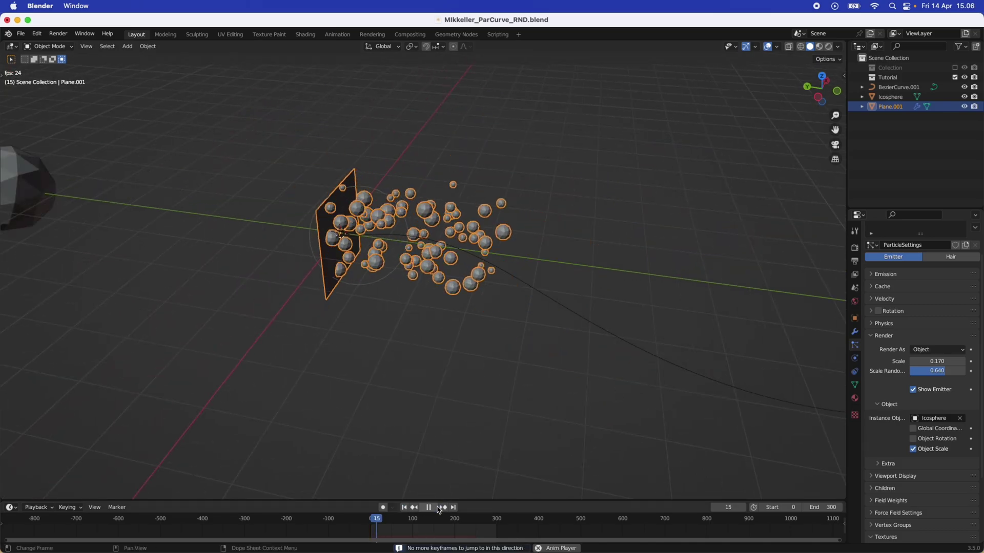
key("space")
middle_click_drag(564, 400, 400, 376)
left_click(410, 508)
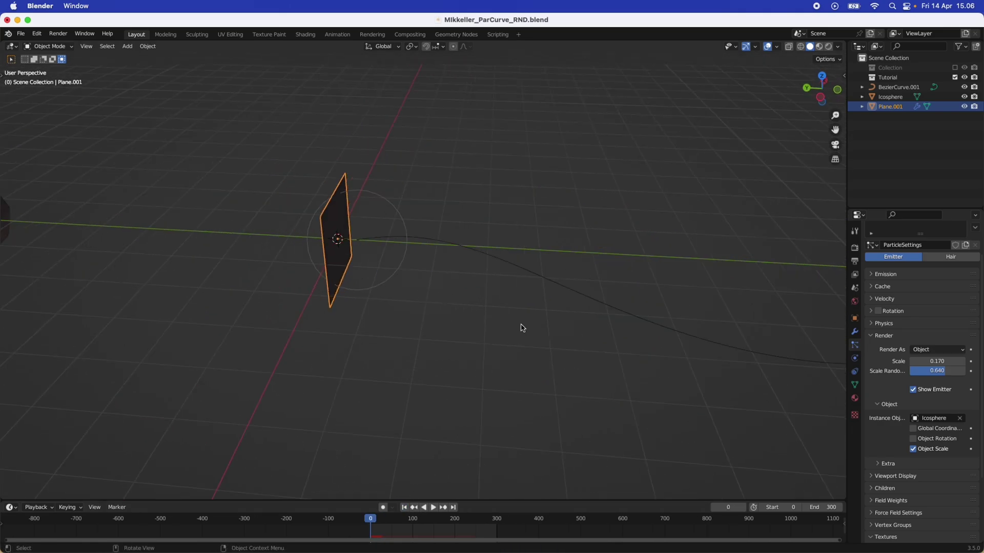
Step: Scale the emitter plane down to about 0.442 on all axes and apply its scale
key("s")
left_click(424, 285)
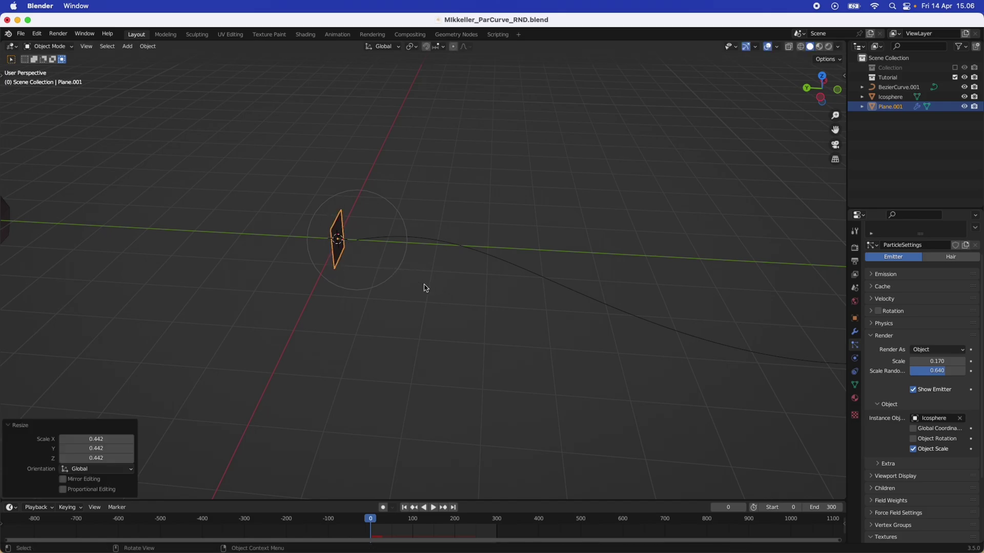
key("ctrl+a")
left_click(426, 286)
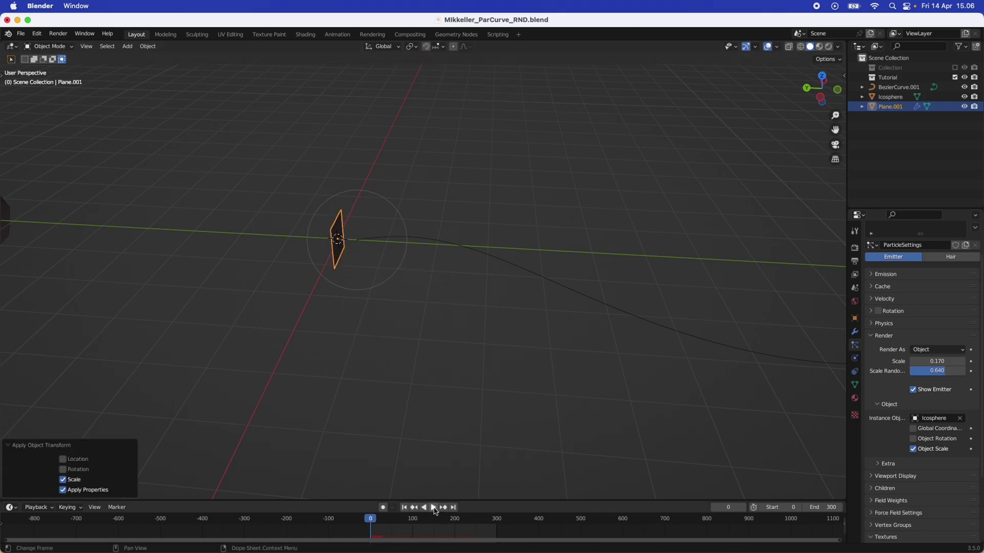
Step: Play the emission from the smaller plane and set the Bezier curve guide's minimum distance to 0.4
left_click(435, 511)
middle_click_drag(503, 366, 556, 256)
left_click(633, 275)
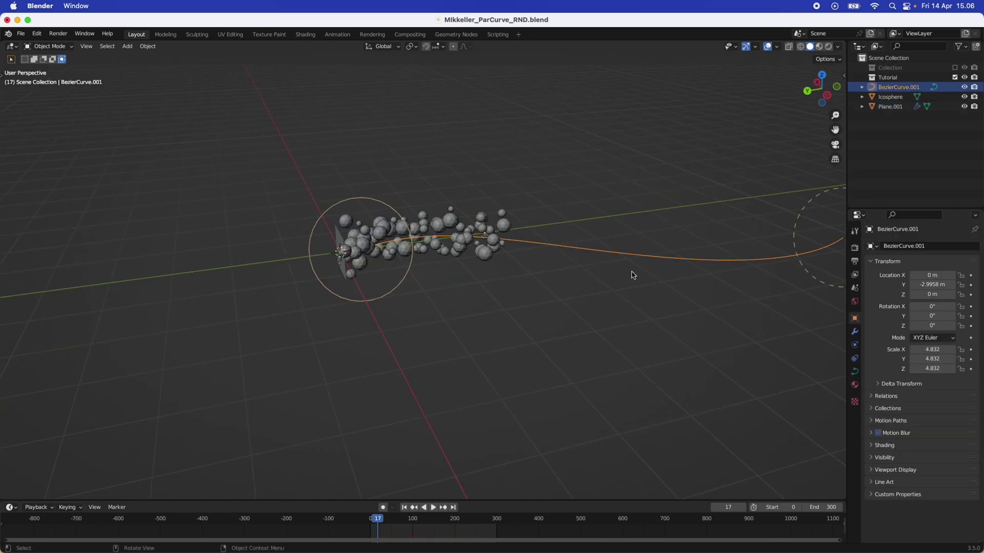
left_click(854, 358)
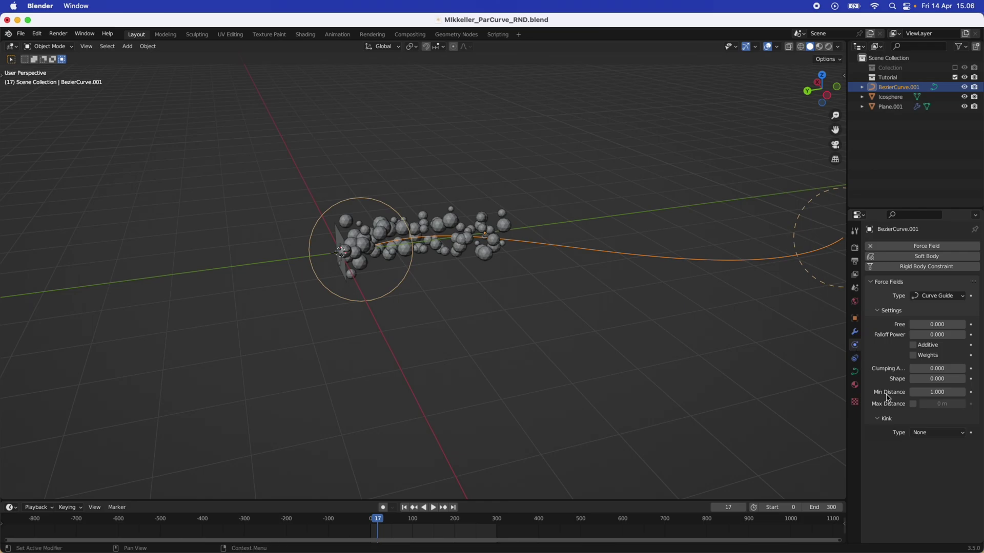
middle_click_drag(779, 397, 893, 395)
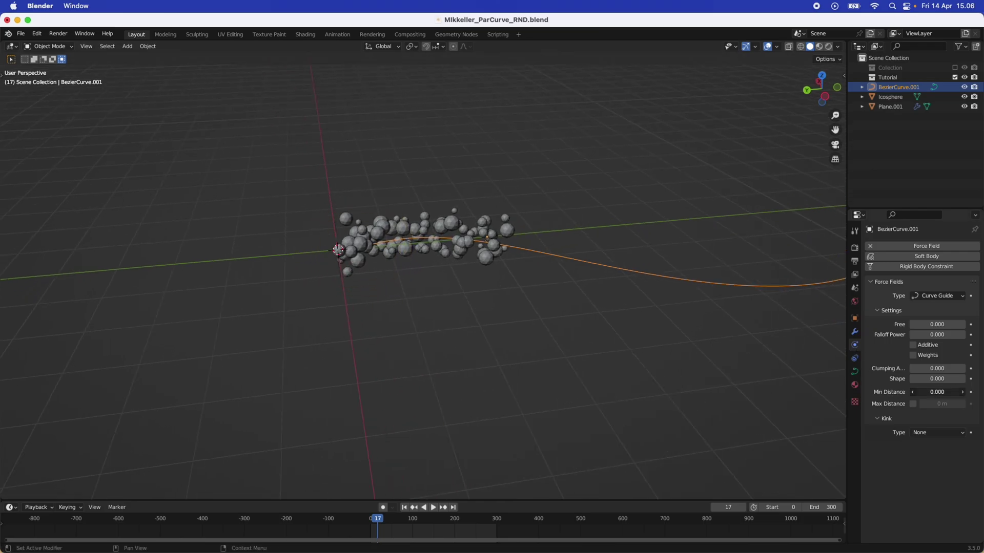
middle_click_drag(574, 425, 506, 431)
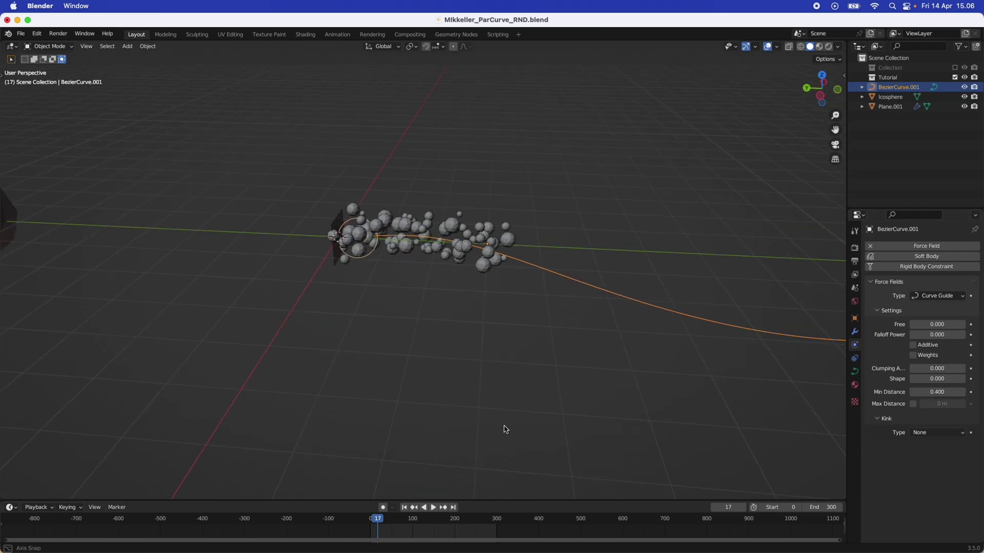
Step: Replay the emission from the first frame, view the stream along the whole curve from several angles, and rewind
left_click(403, 507)
left_click(433, 507)
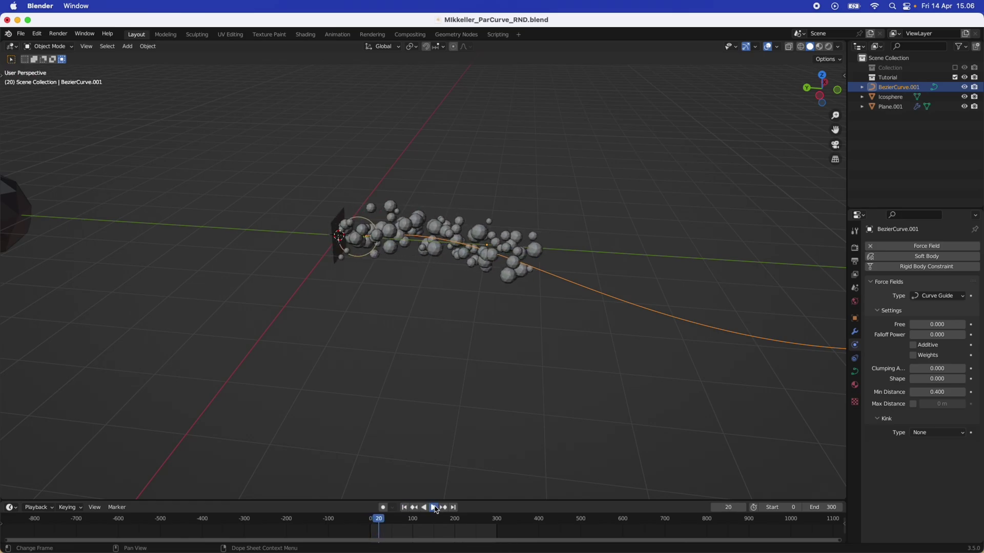
middle_click_drag(502, 390, 617, 383)
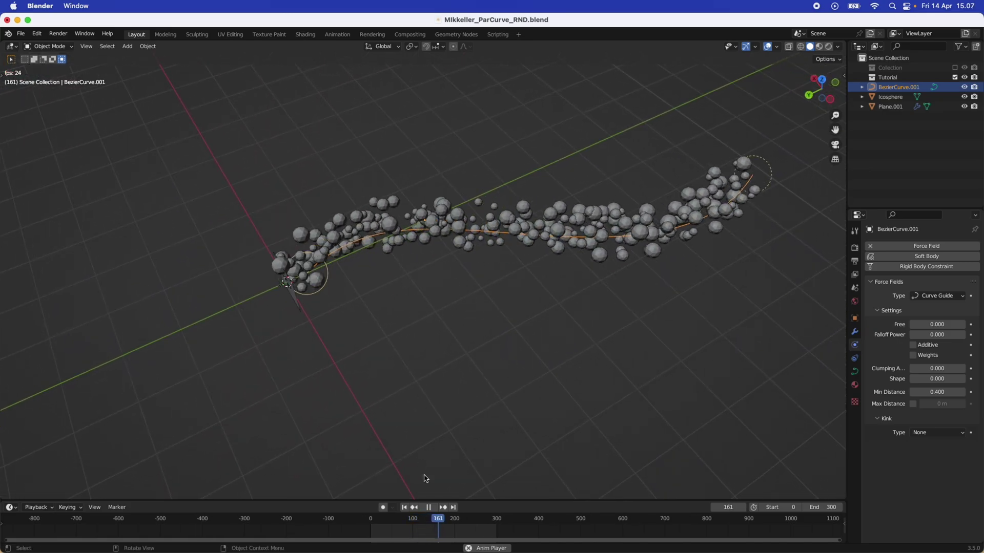
left_click(428, 507)
middle_click_drag(604, 354, 392, 224)
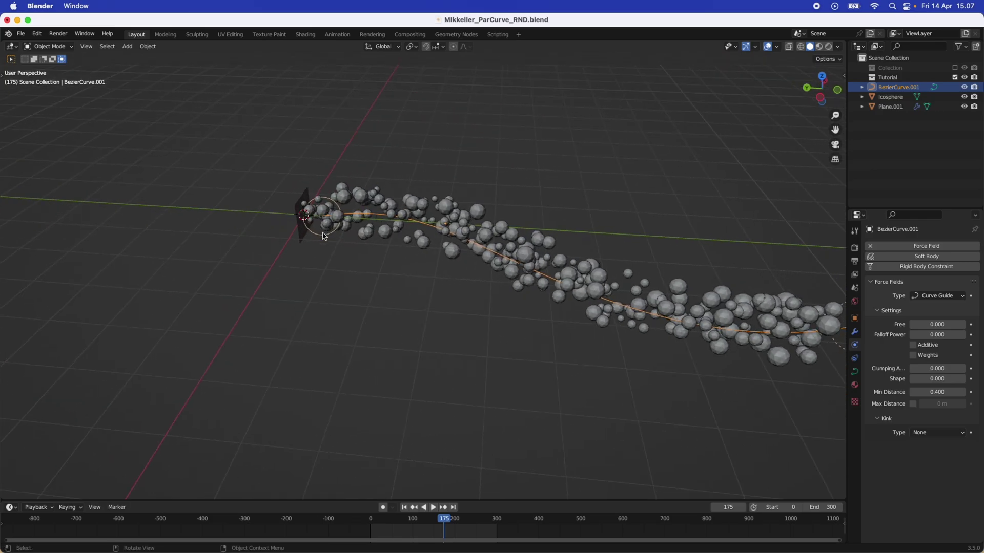
left_click(403, 507)
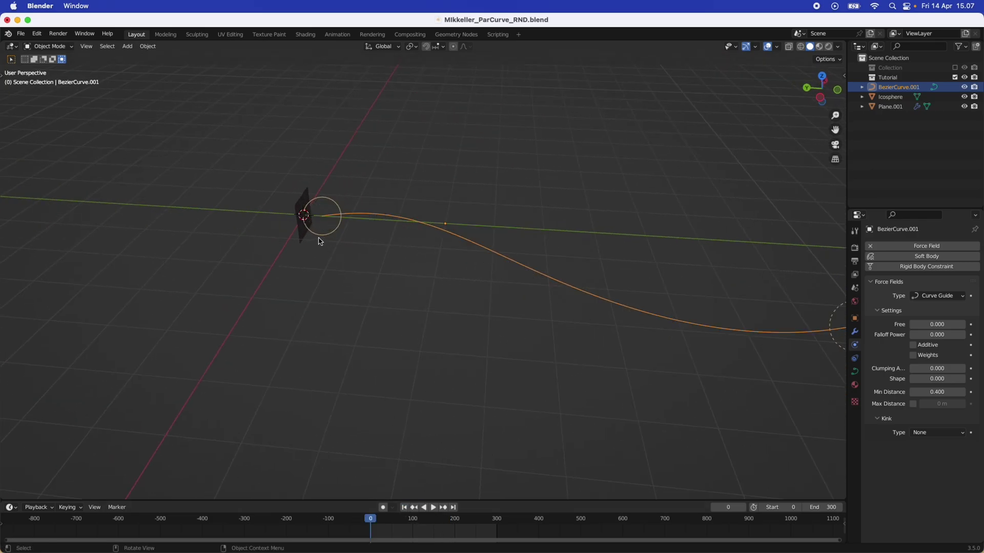
Step: Select the emitter plane, preview its emission briefly and set the particle lifetime to 200 frames
left_click(301, 237)
middle_click_drag(300, 237, 382, 306)
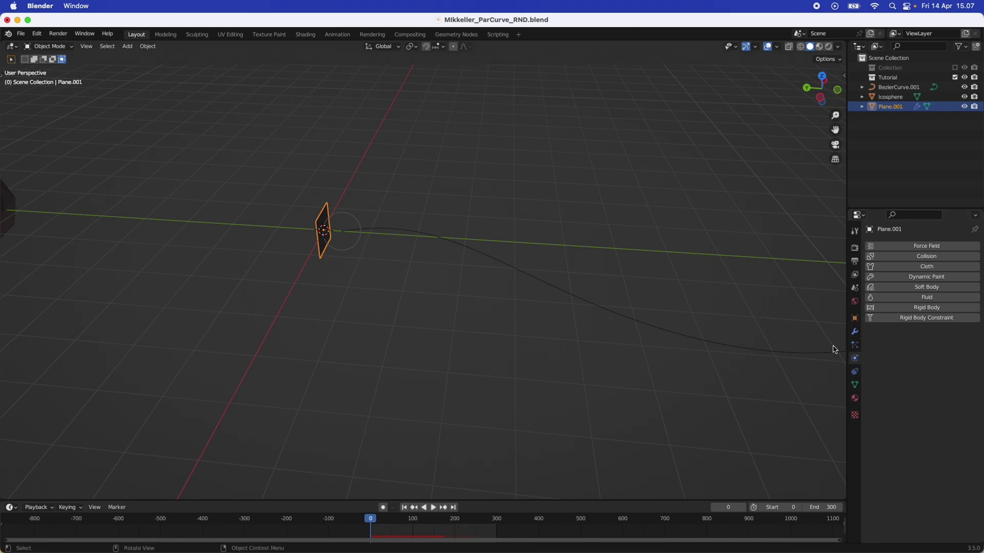
left_click(855, 345)
left_click(433, 508)
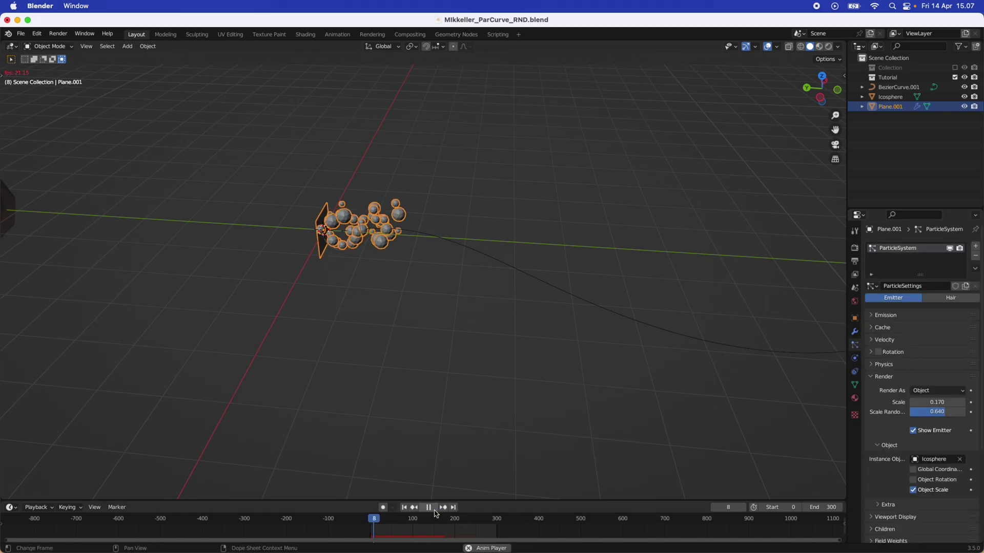
left_click(434, 507)
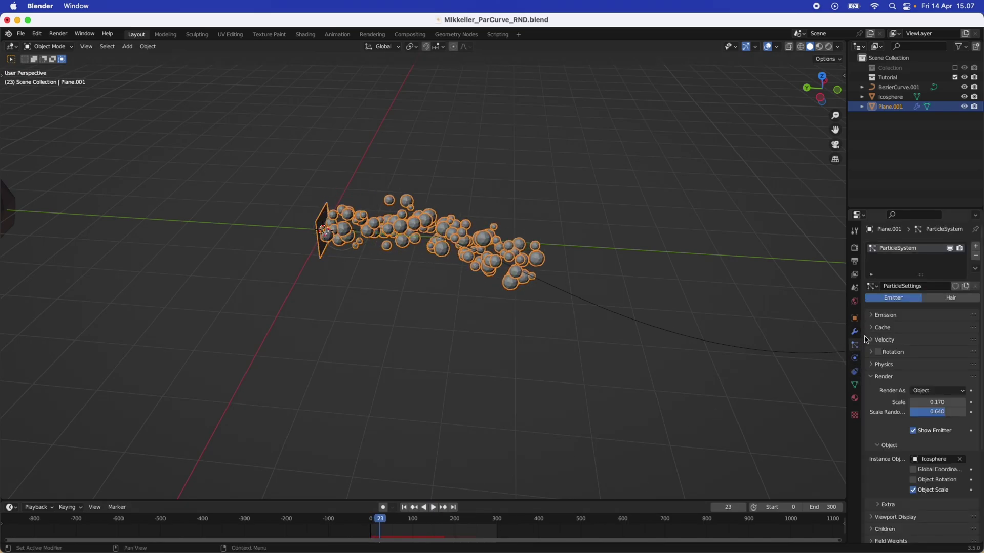
left_click(873, 316)
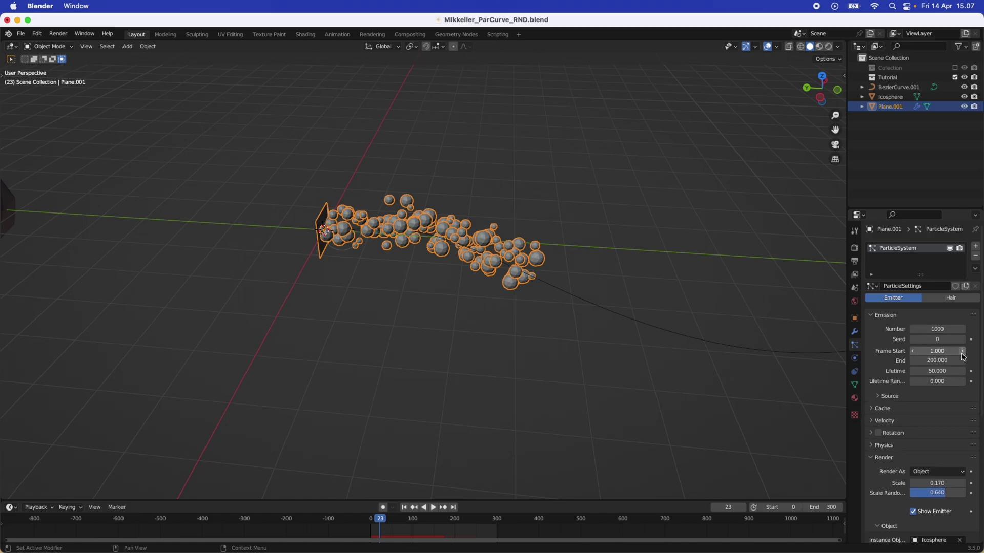
left_click(943, 371)
type("15")
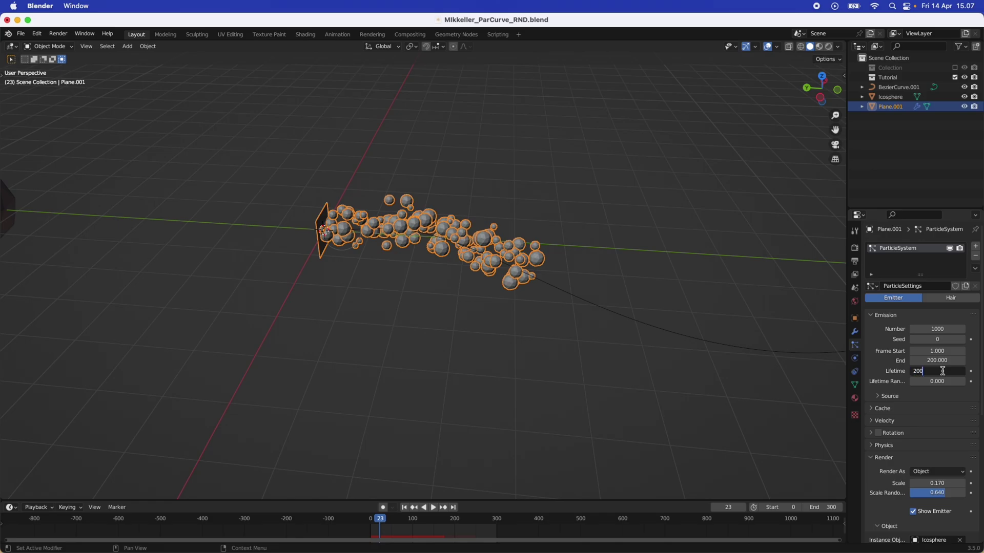
key("Return")
Step: Play the emission from the first frame to check the particles' speed along the curve, and rewind
left_click(405, 508)
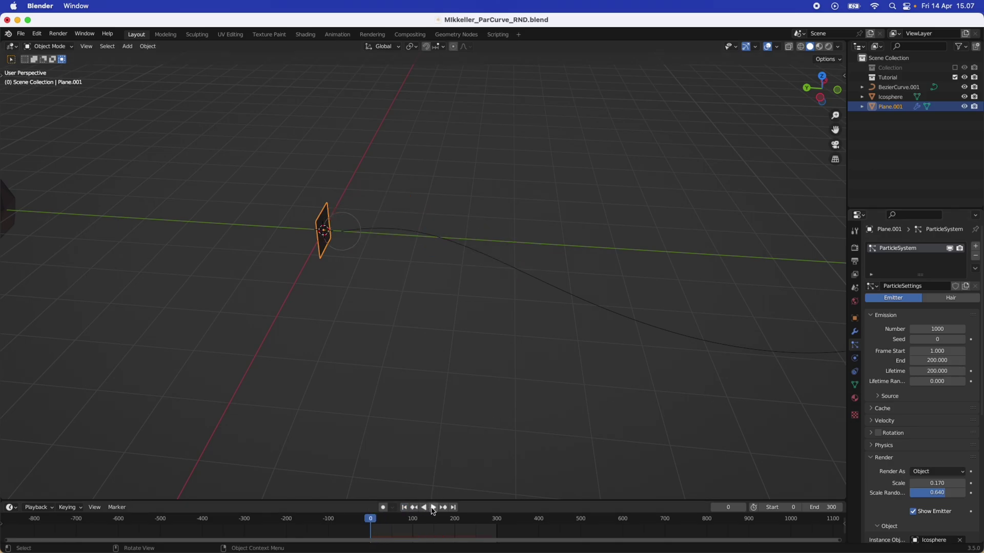
left_click(433, 507)
middle_click_drag(461, 359, 461, 451)
left_click(428, 508)
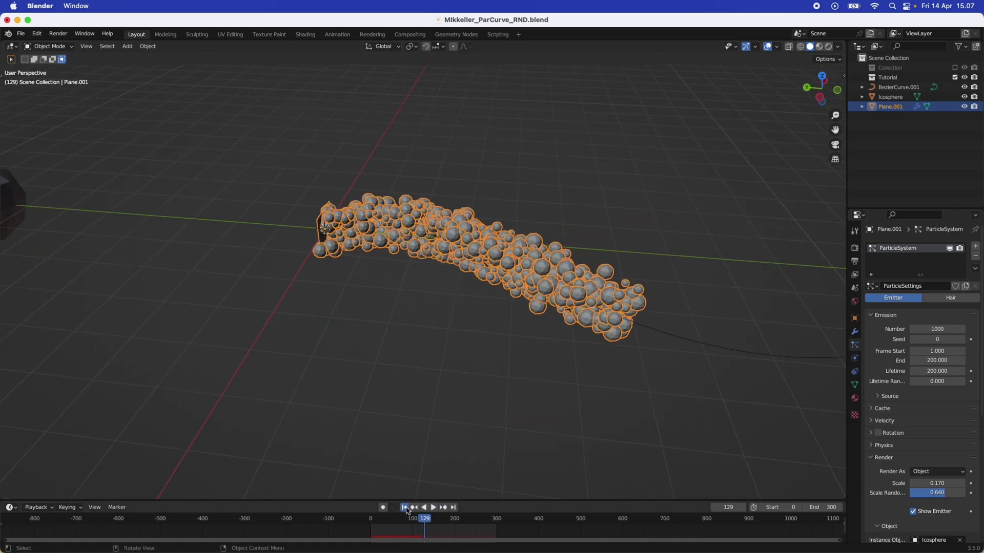
left_click(404, 508)
Step: Set the number of emitted particles to 500
double_click(938, 329)
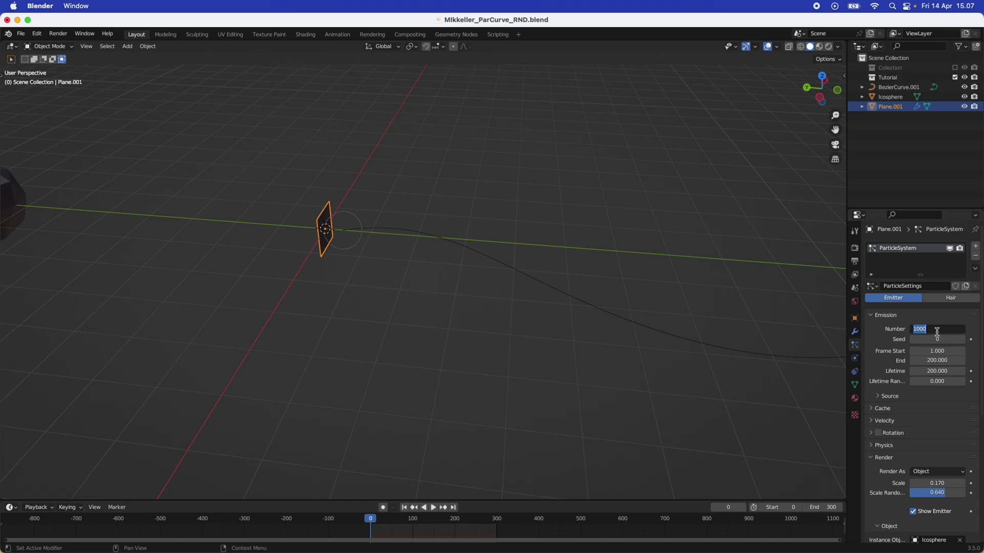
type("500")
key("Return")
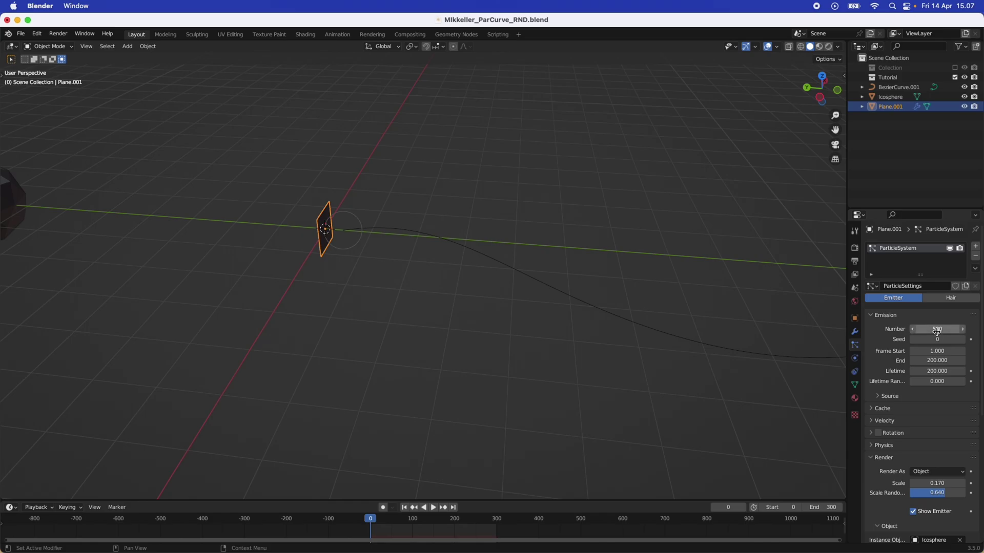
Step: Play the emission with the reduced particle number, pause it and inspect the stream's density from another angle
left_click(434, 508)
mouse_move(444, 430)
middle_mouse_down()
mouse_move(454, 428)
mouse_move(380, 433)
mouse_move(437, 428)
middle_mouse_up()
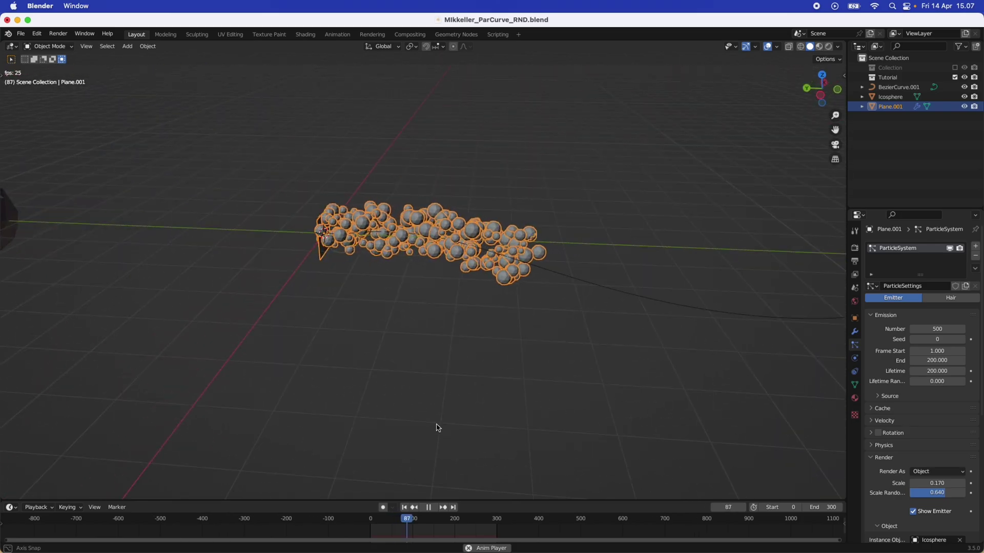
left_click(429, 508)
middle_click_drag(366, 421, 323, 420)
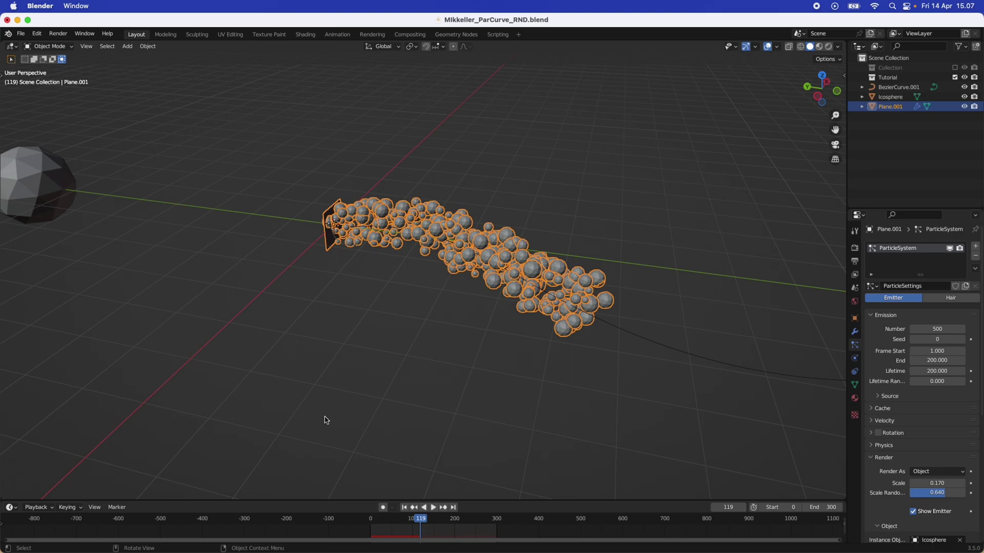
Step: Examine the paused sphere stream along the Bezier curve from several angles and distances, checking its shape, density and size variation
scroll(326, 420, "down", 3)
scroll(457, 340, "up", 2)
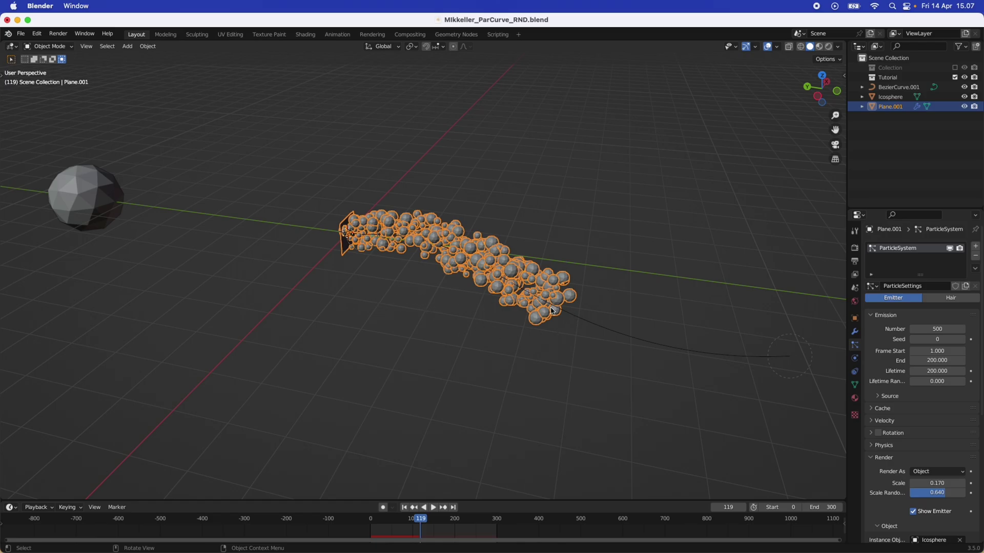
scroll(538, 404, "down", 2)
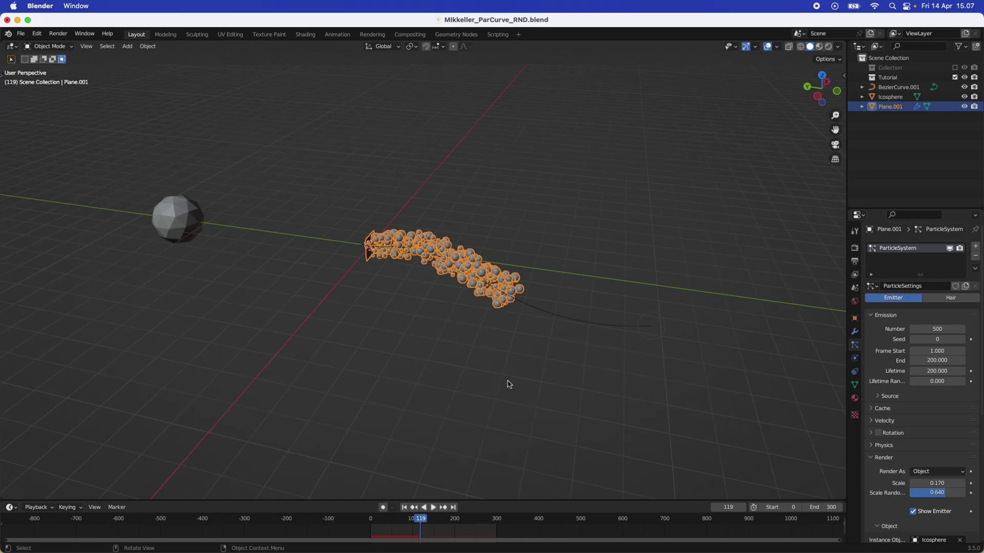
middle_click_drag(443, 330, 496, 362)
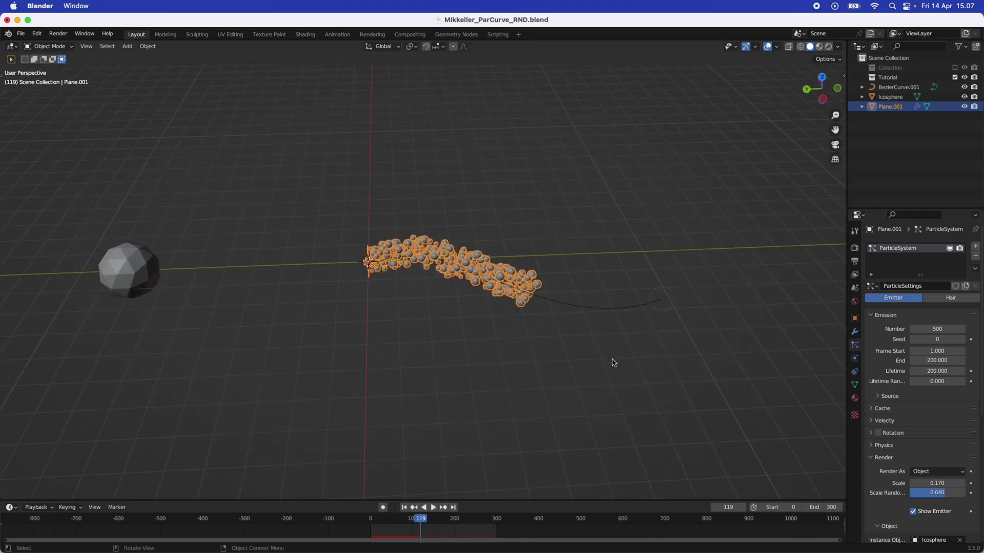
scroll(648, 333, "up", 5)
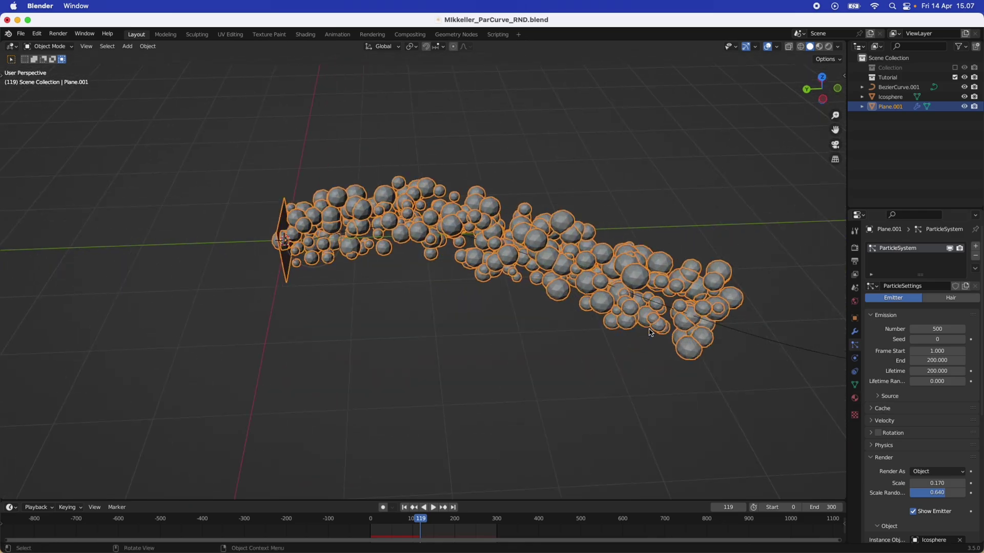
scroll(454, 344, "down", 4)
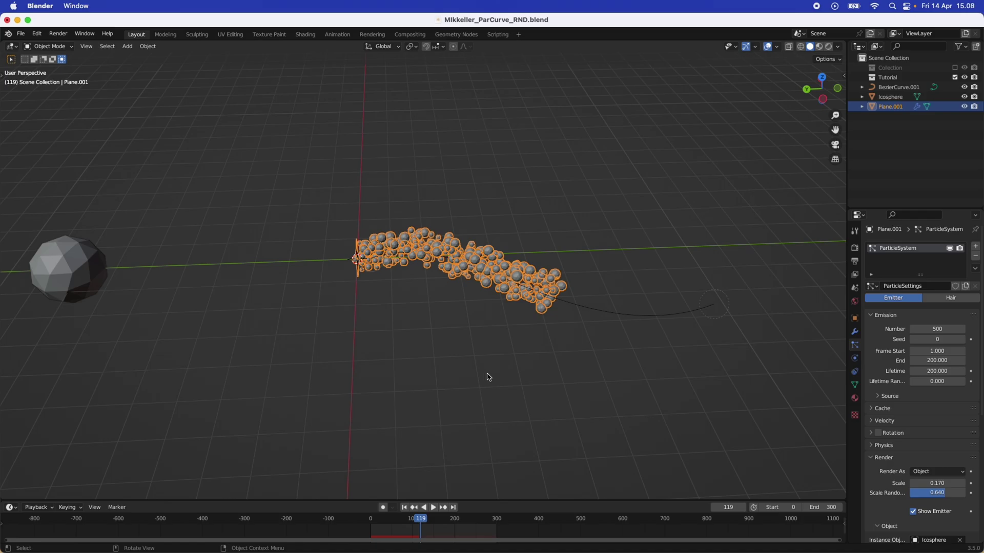
scroll(489, 378, "up", 2)
middle_click_drag(491, 378, 501, 352)
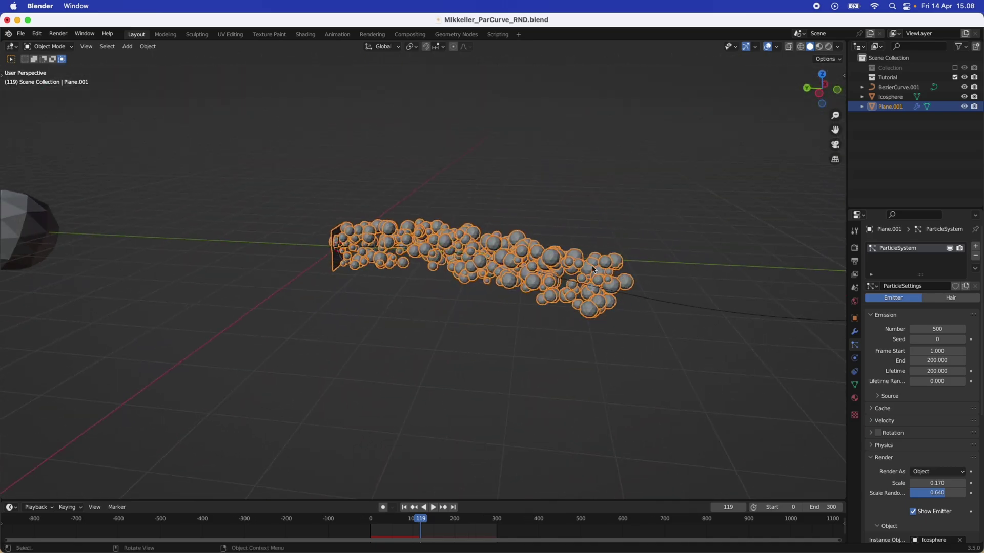
scroll(474, 333, "down", 3)
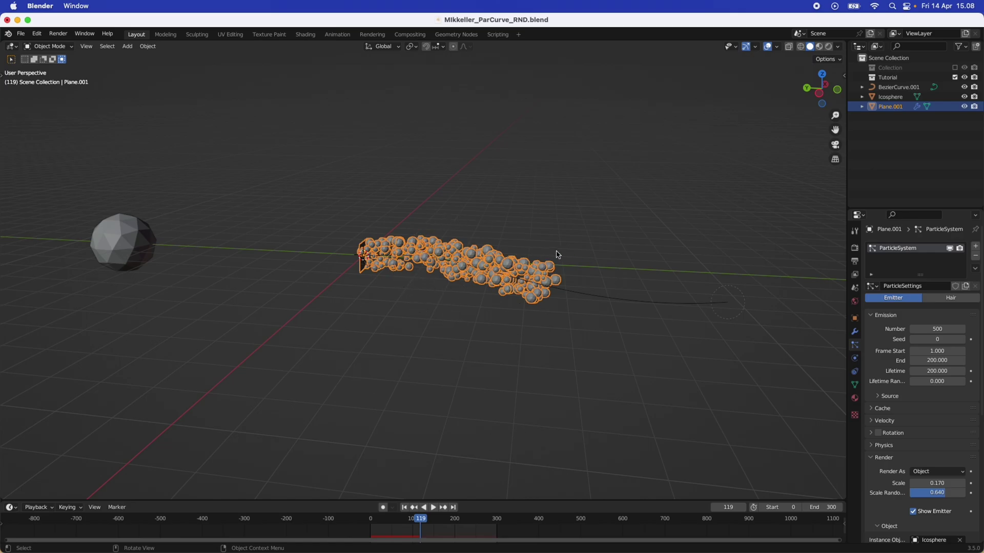
middle_click_drag(518, 268, 434, 276)
middle_click_drag(516, 301, 537, 286)
scroll(539, 284, "up", 2)
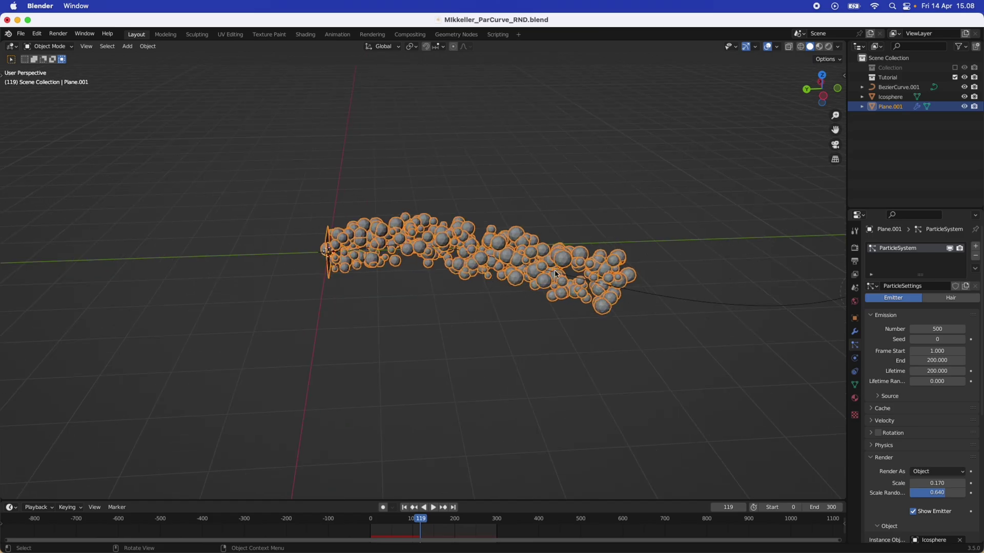
scroll(513, 280, "down", 3)
scroll(513, 280, "up", 1)
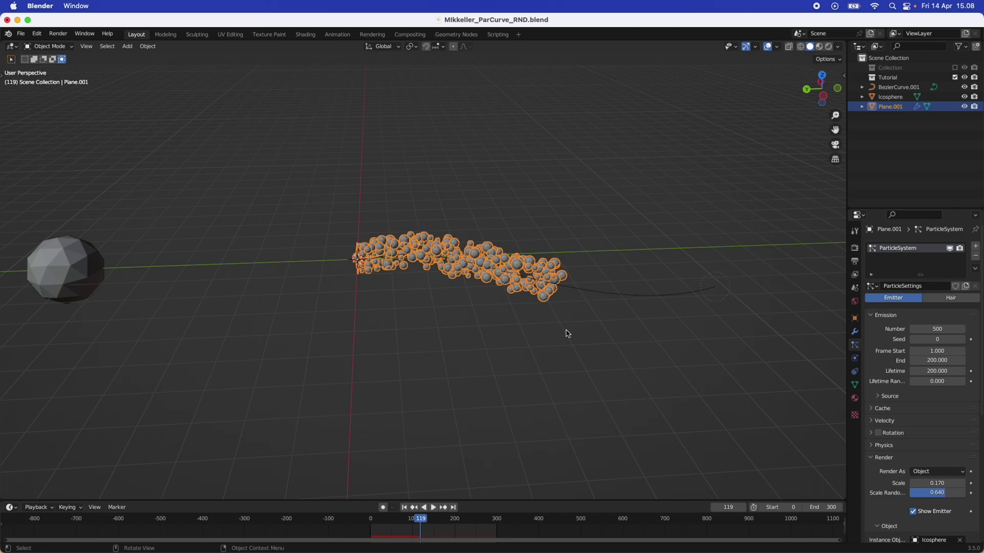
scroll(477, 421, "down", 2)
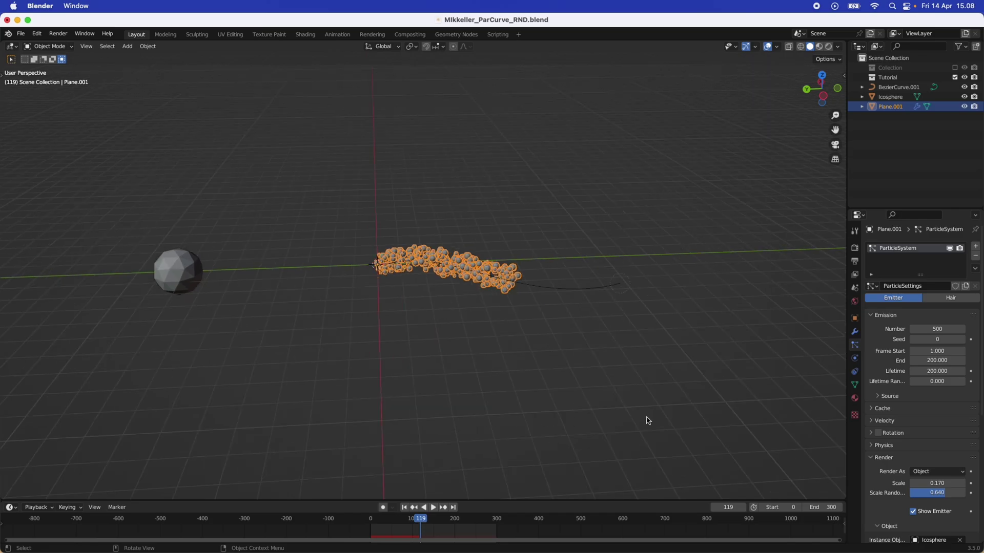
scroll(441, 328, "up", 2)
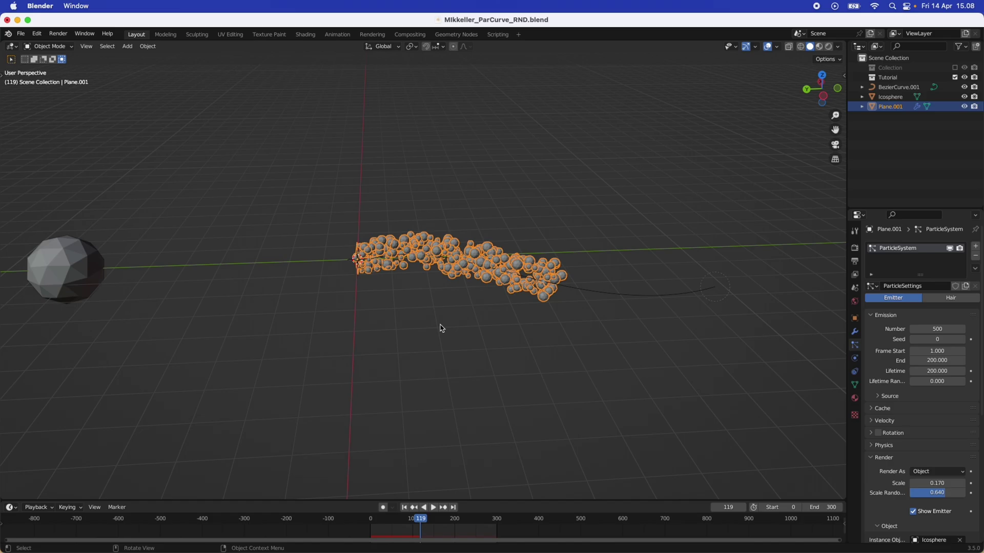
scroll(442, 328, "left", 3)
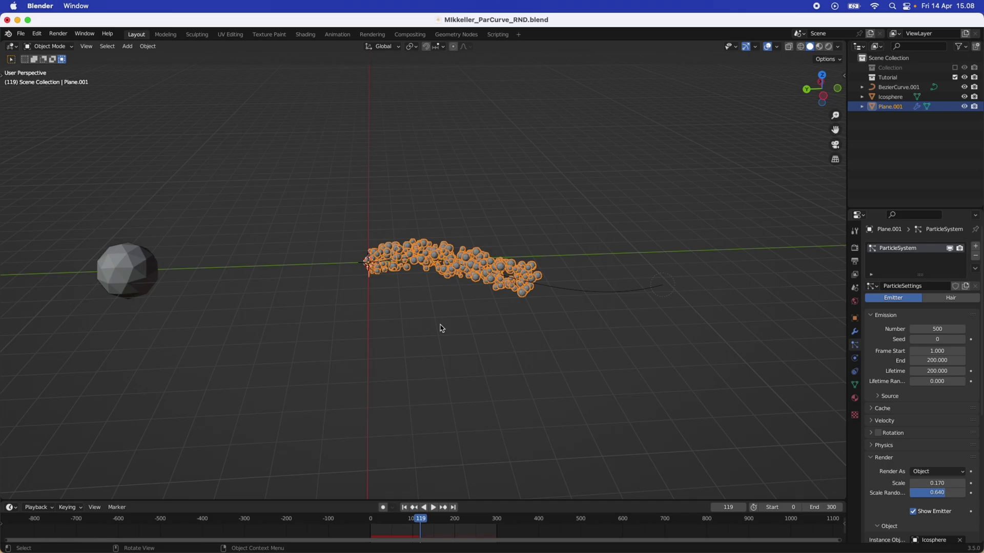
scroll(426, 334, "left", 3)
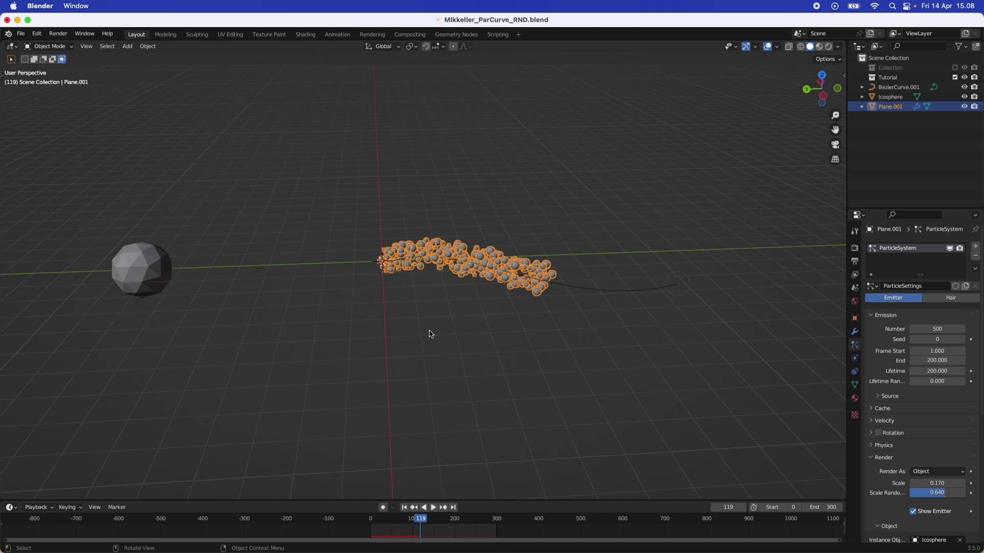
mouse_move(547, 367)
middle_mouse_down()
mouse_move(448, 369)
mouse_move(538, 359)
middle_mouse_up()
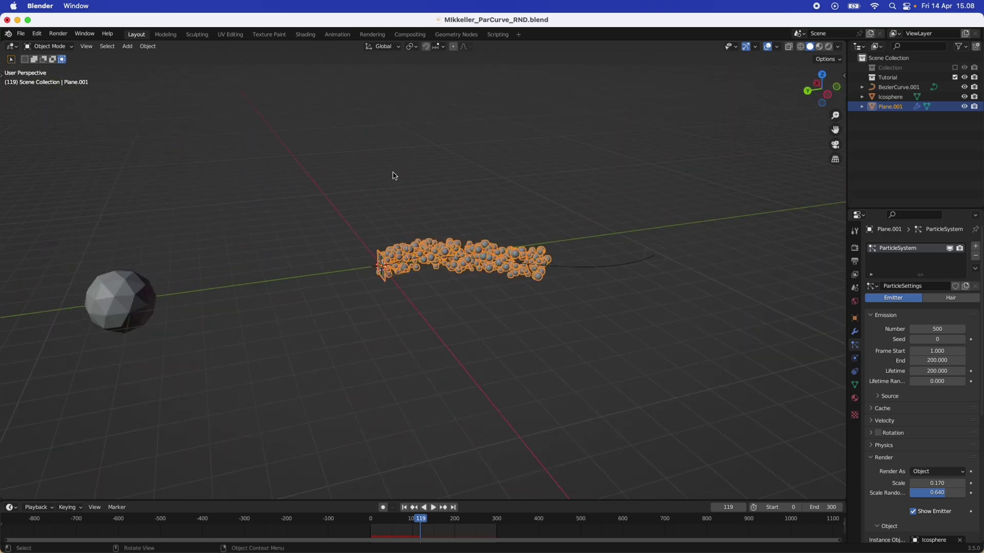
middle_click_drag(447, 297, 380, 318)
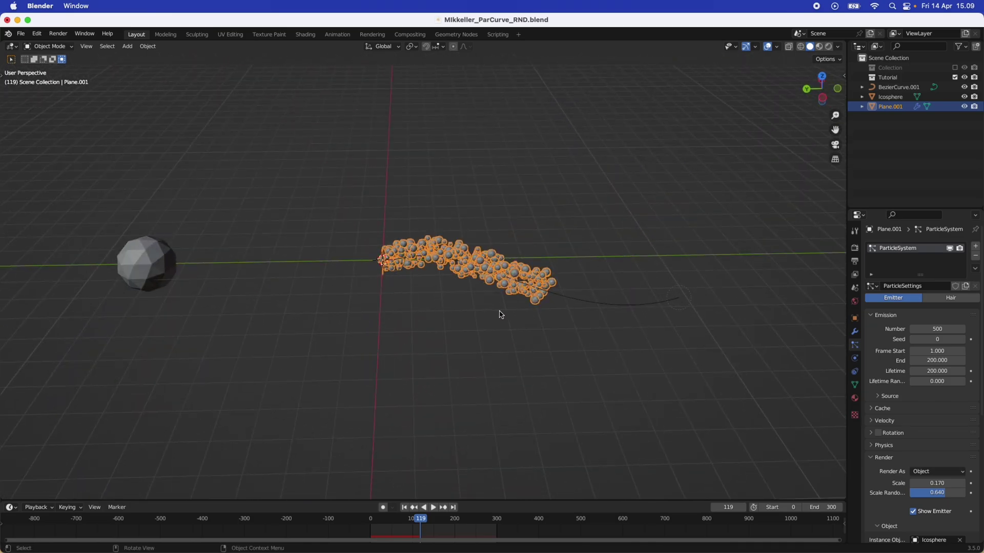
scroll(499, 313, "up", 4)
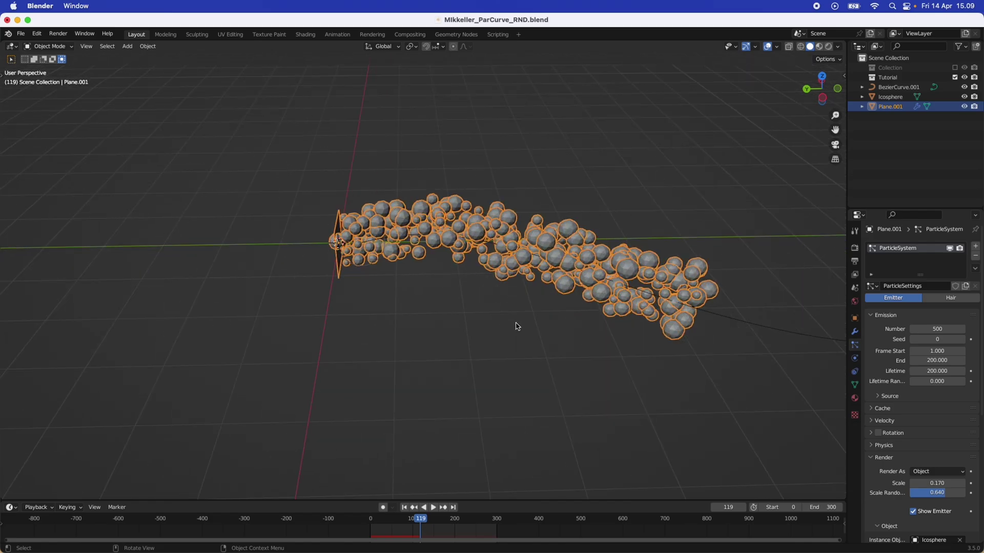
scroll(566, 323, "down", 3)
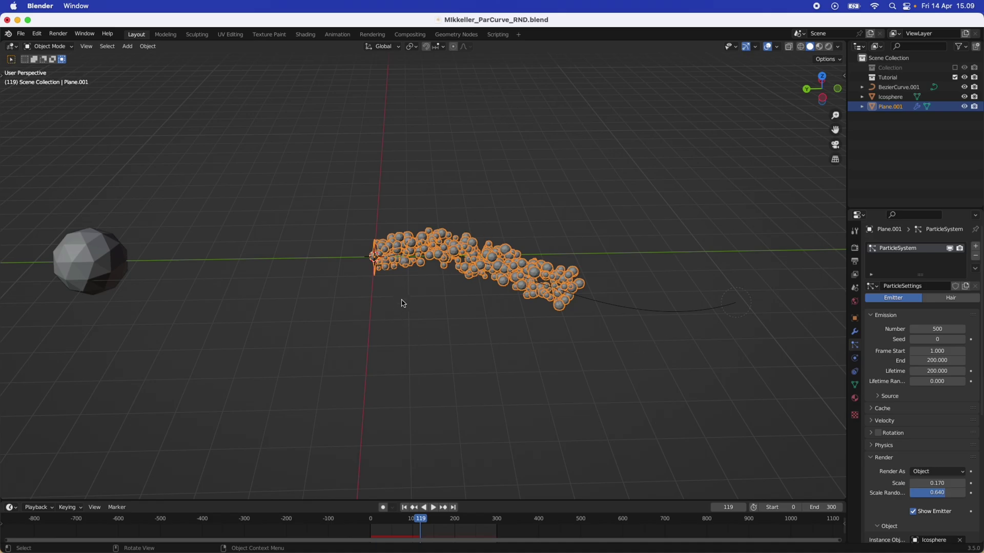
middle_click_drag(402, 303, 472, 314)
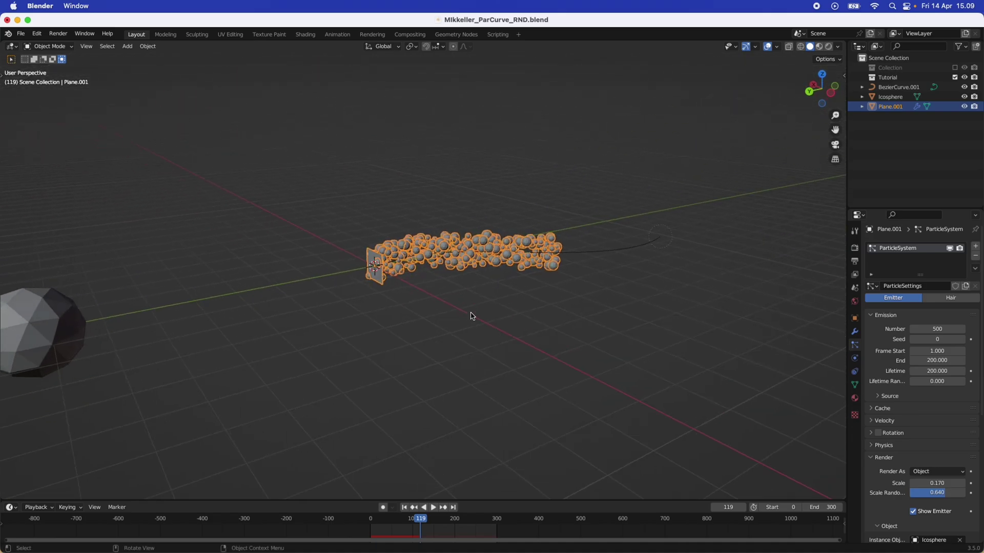